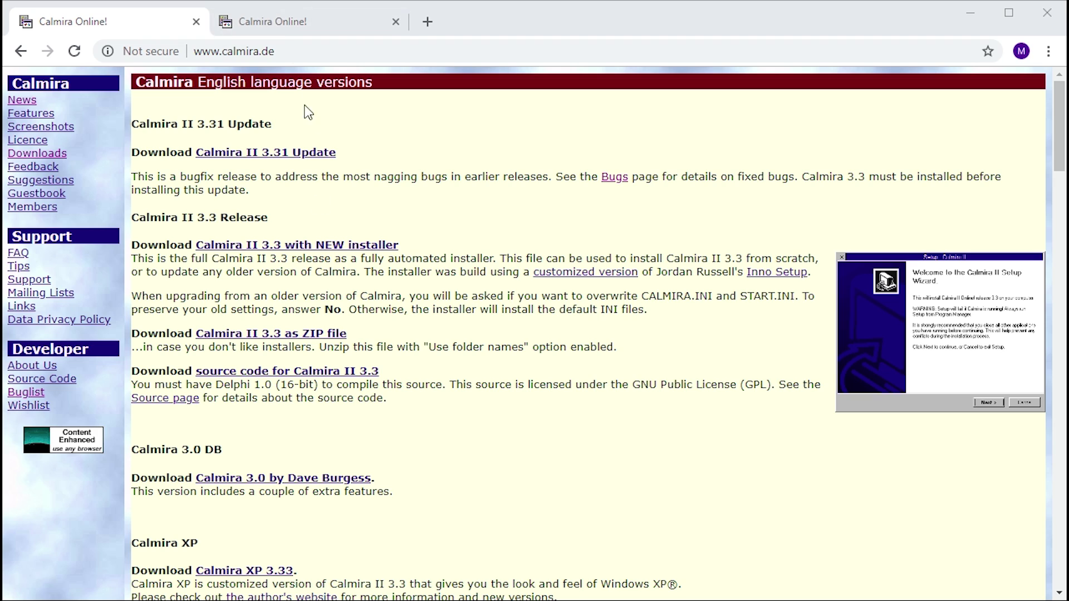
- Check the other Calmira Online! tab, then return and scroll through the Calmira News page
click(267, 32)
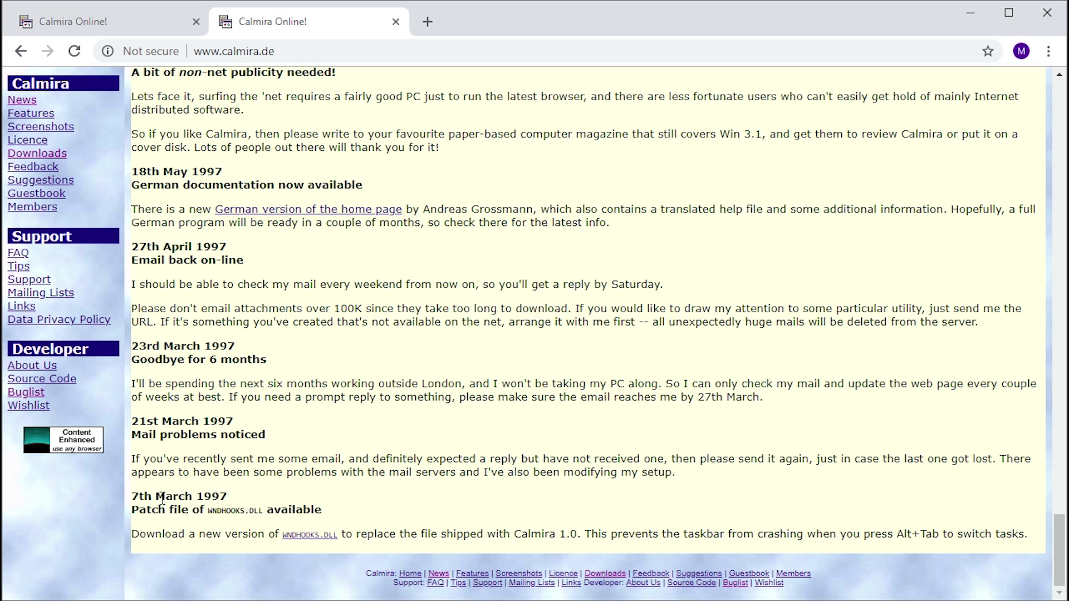
click(55, 25)
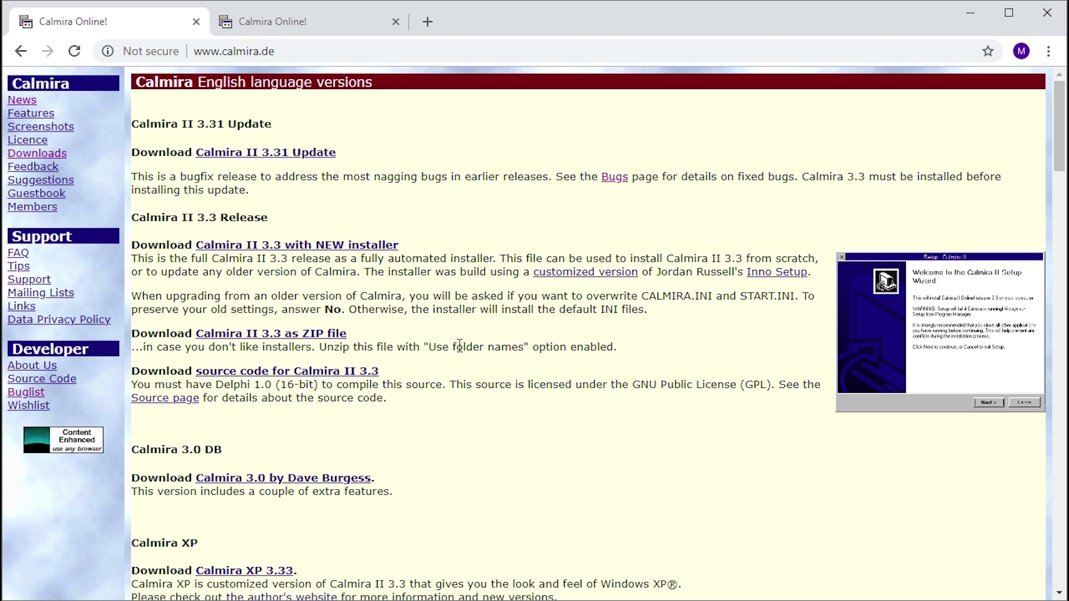
click(22, 103)
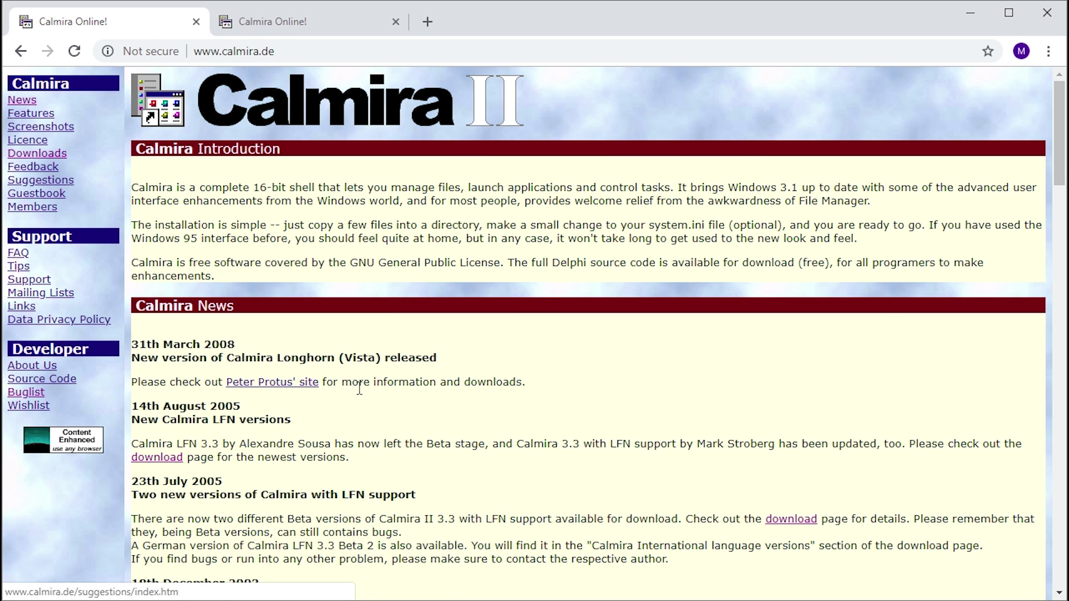
scroll(202, 265, down, 1)
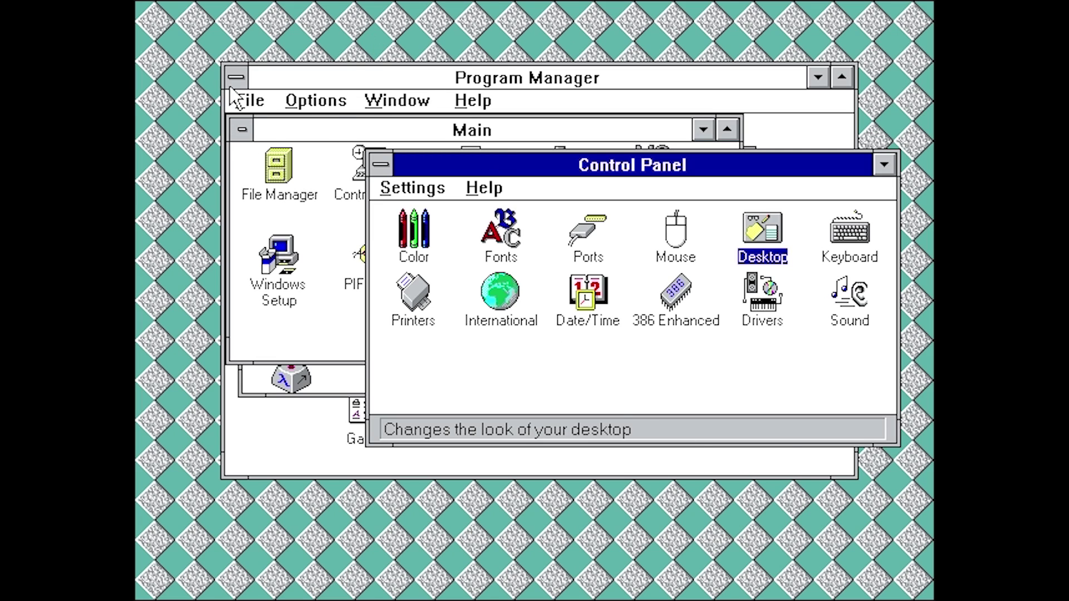
- Open File Manager and run c33setup.exe from drive C:
double_click(284, 169)
click(552, 173)
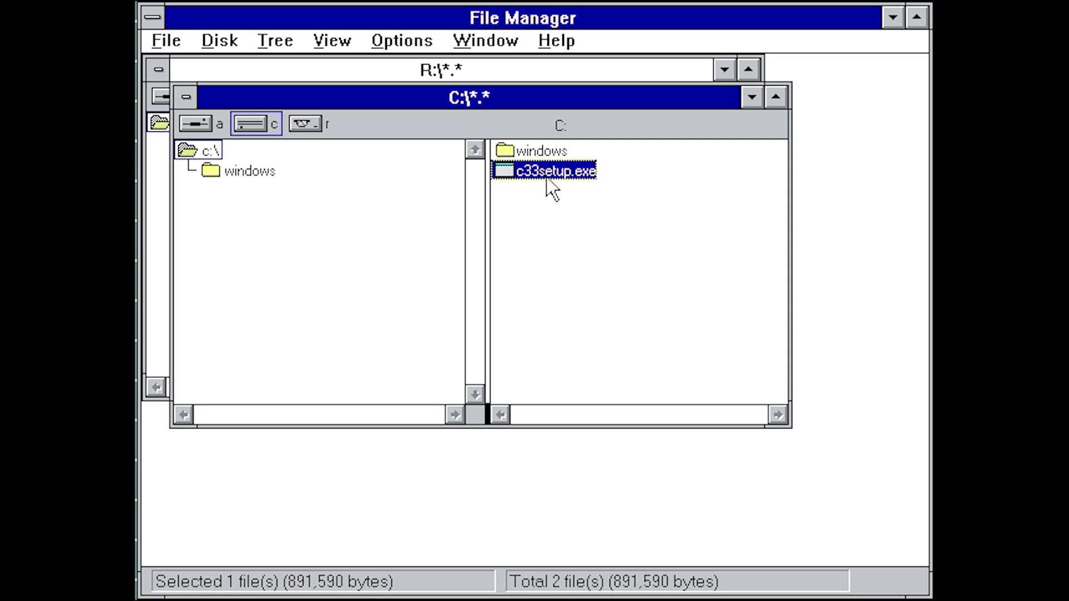
double_click(547, 178)
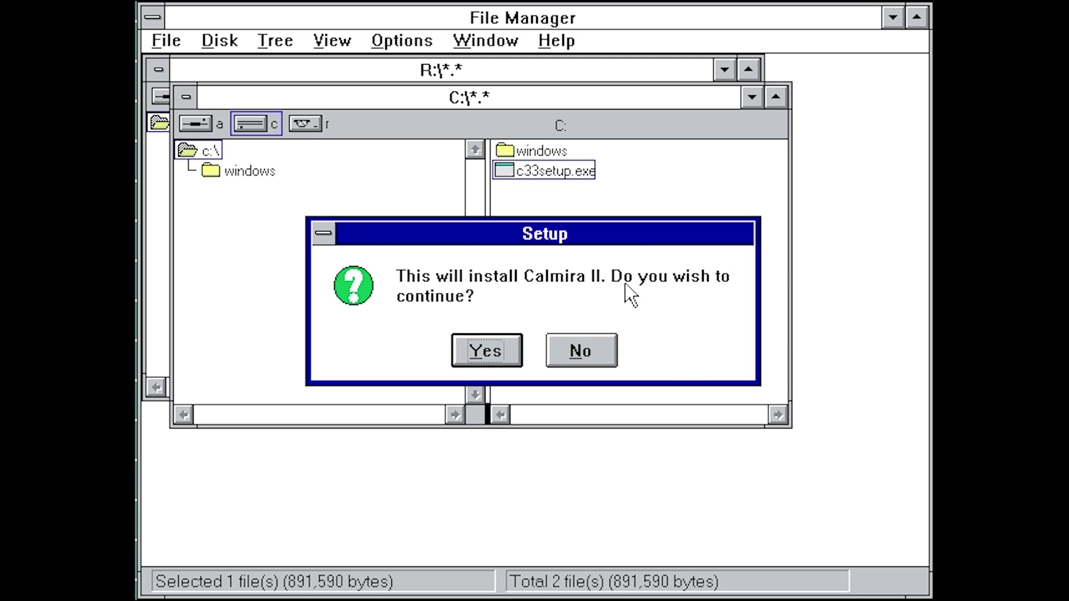
- Install Calmira II, accepting the GNU licence, the C:\CALMIRA folder and the Calmira II program group
click(508, 346)
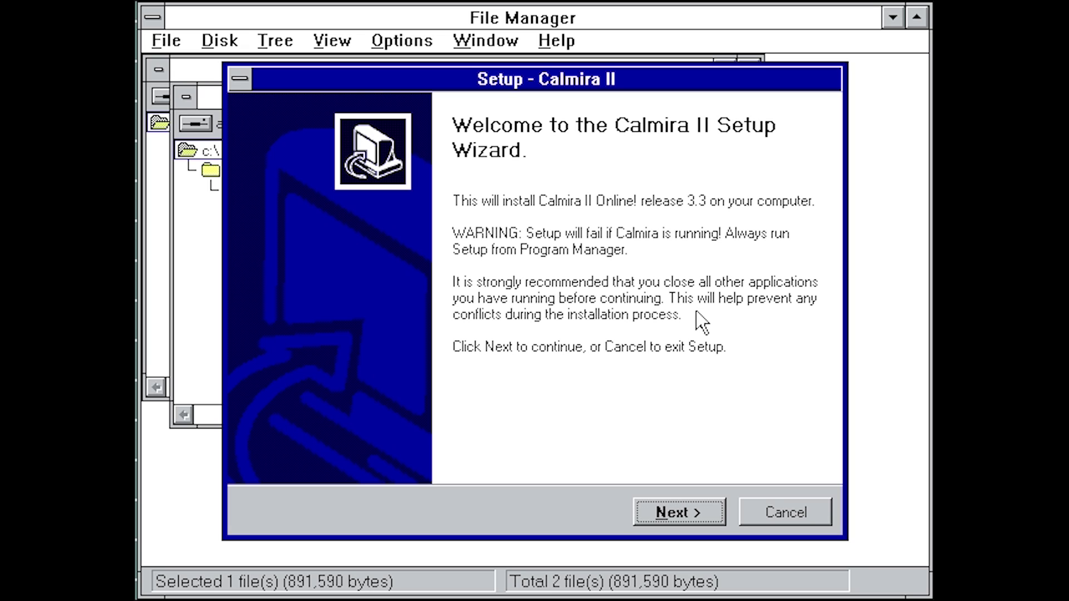
click(673, 510)
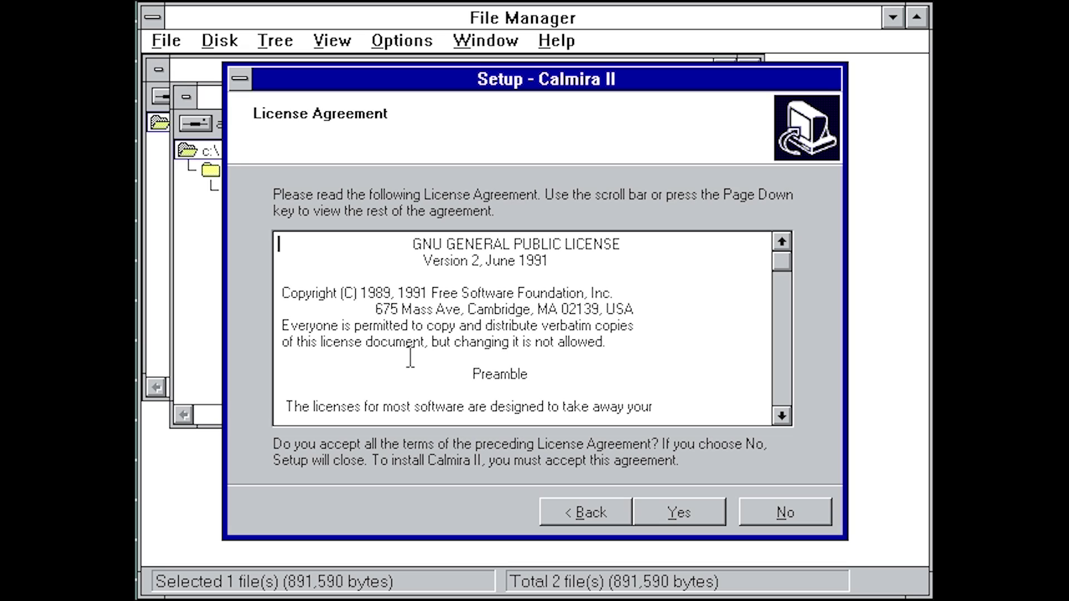
click(689, 509)
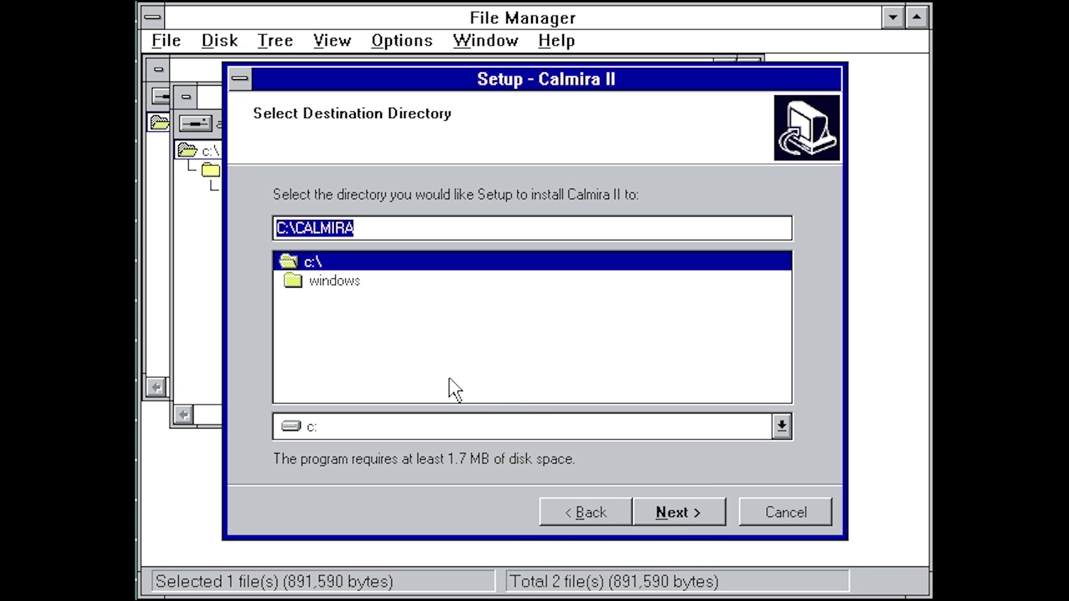
click(377, 227)
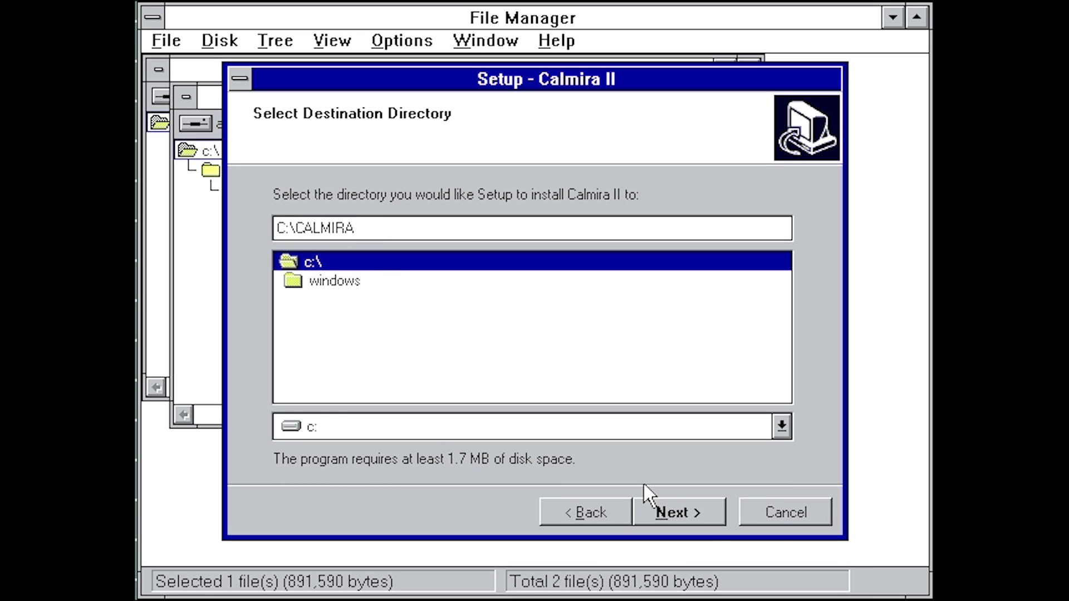
click(710, 516)
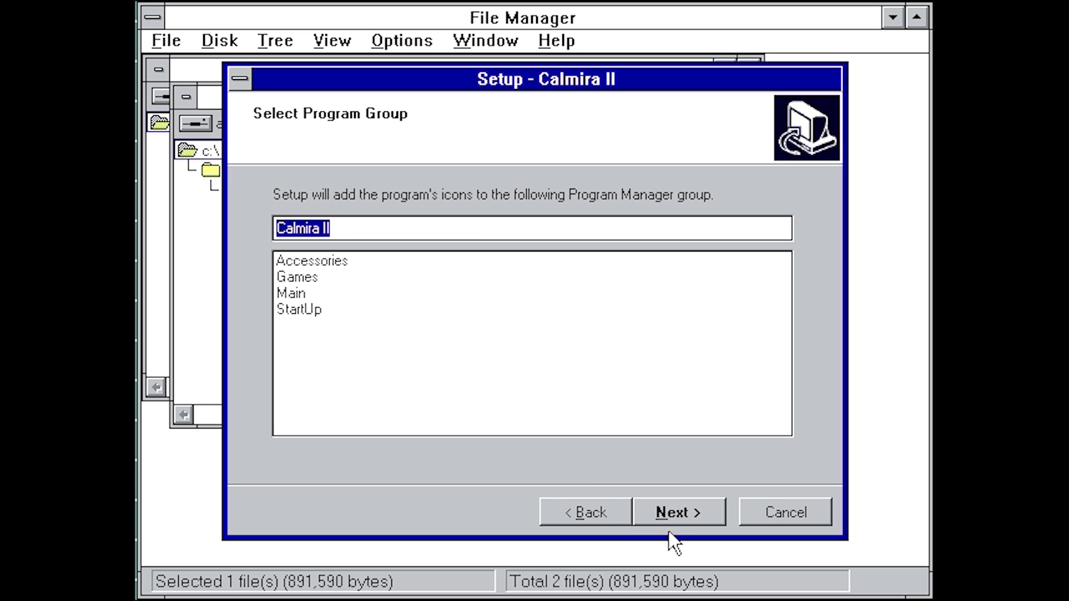
click(676, 512)
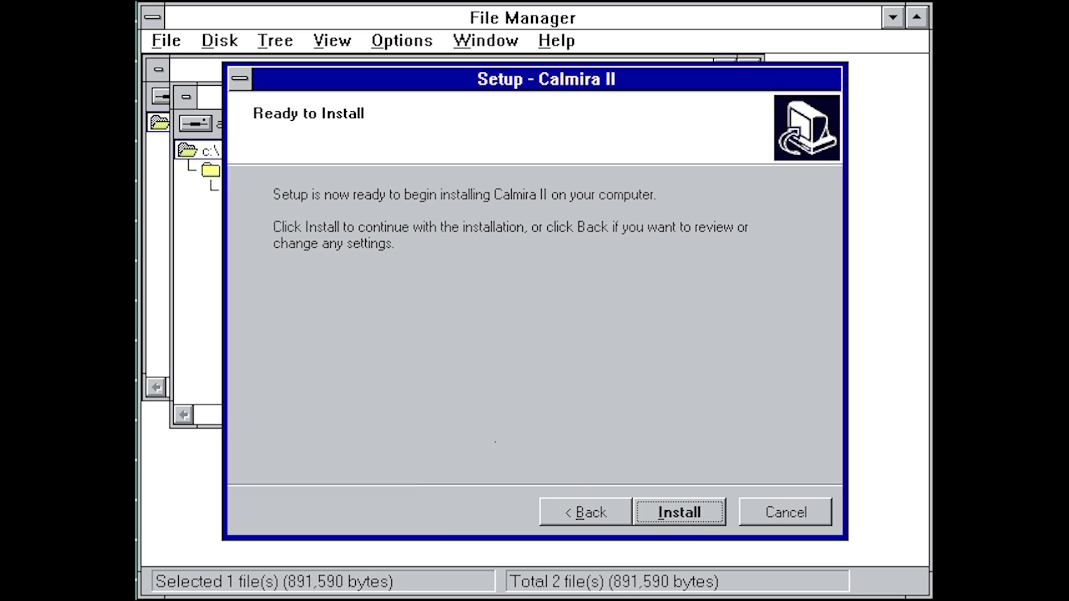
click(702, 512)
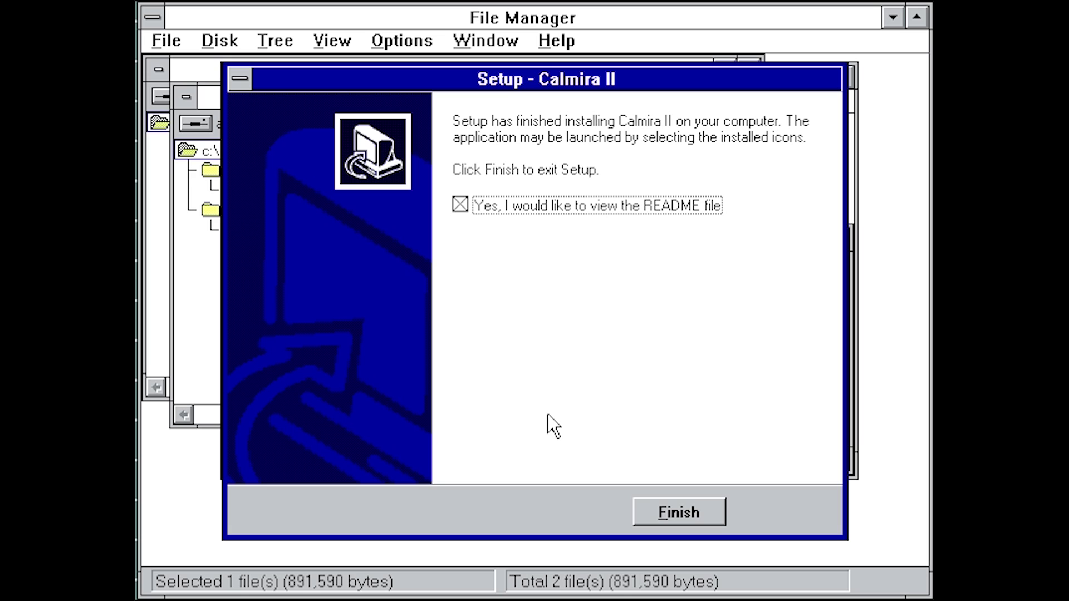
key(Return)
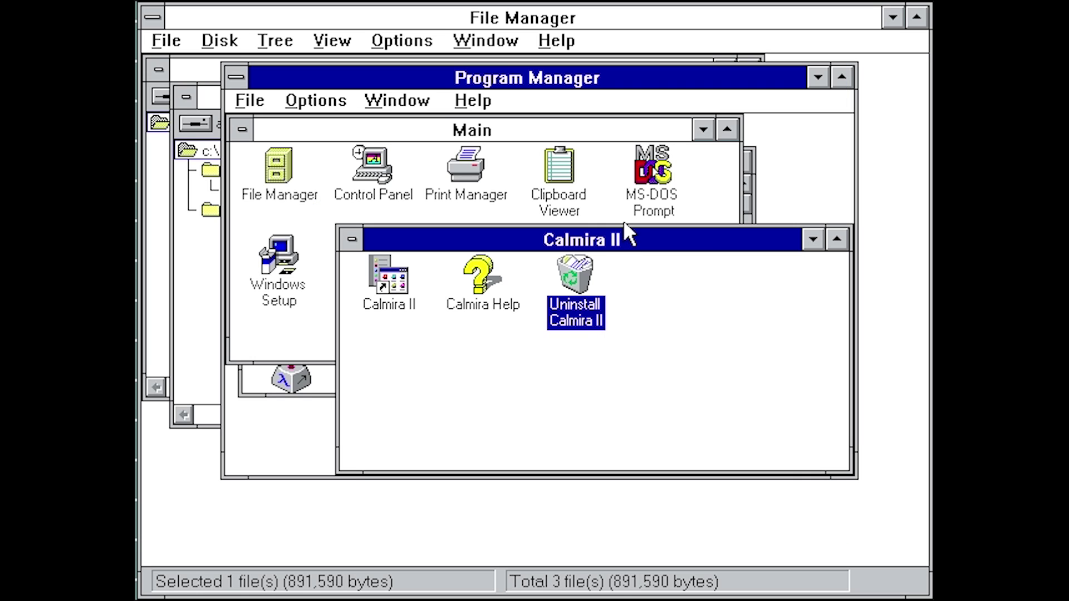
- Close File Manager and select the Calmira II icon in the new group
double_click(605, 262)
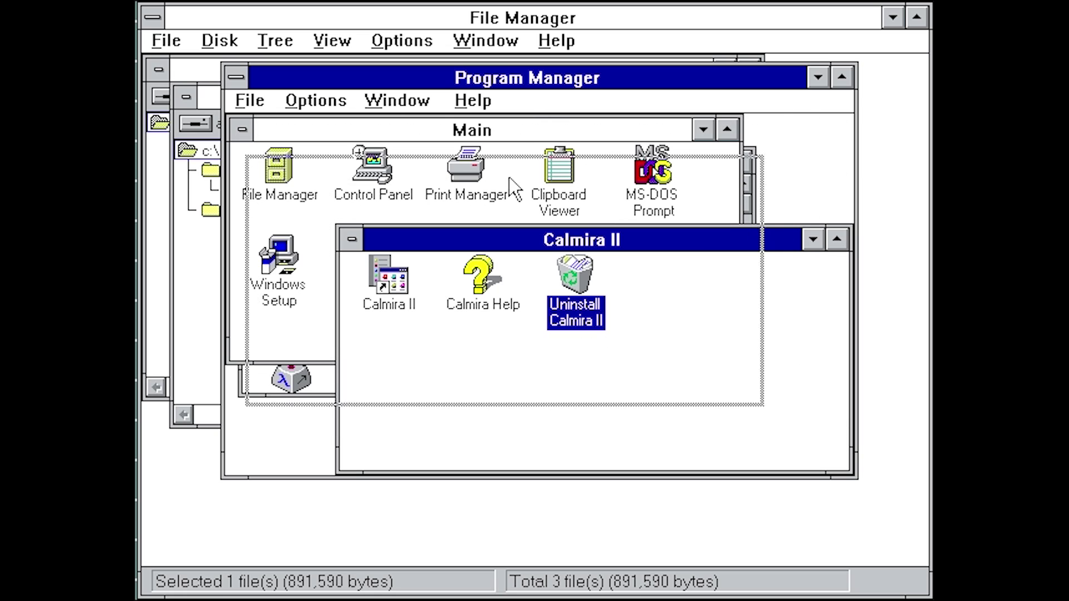
click(184, 16)
click(152, 18)
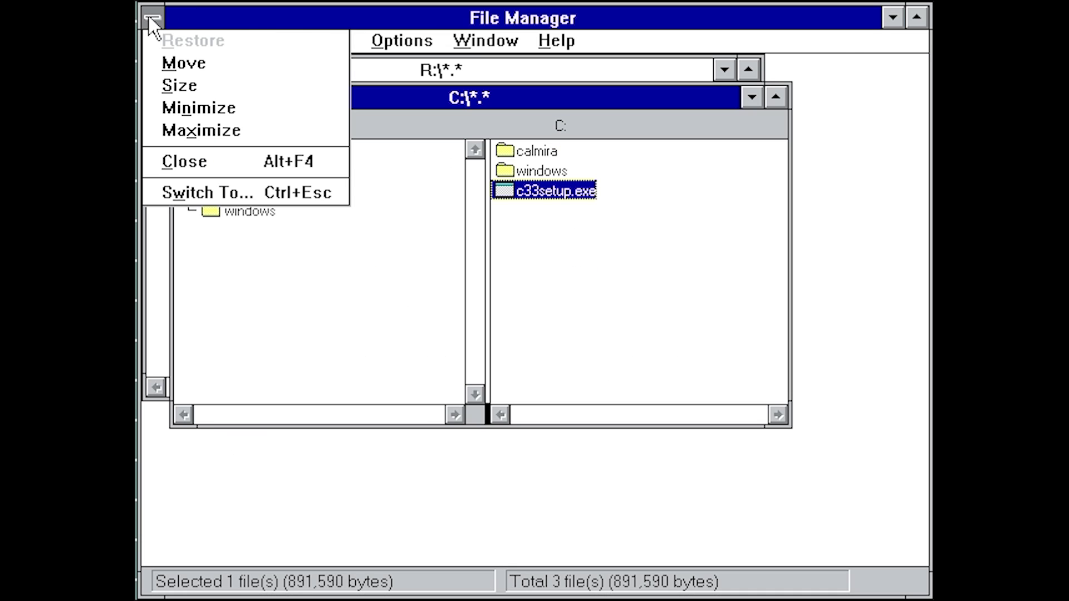
click(167, 162)
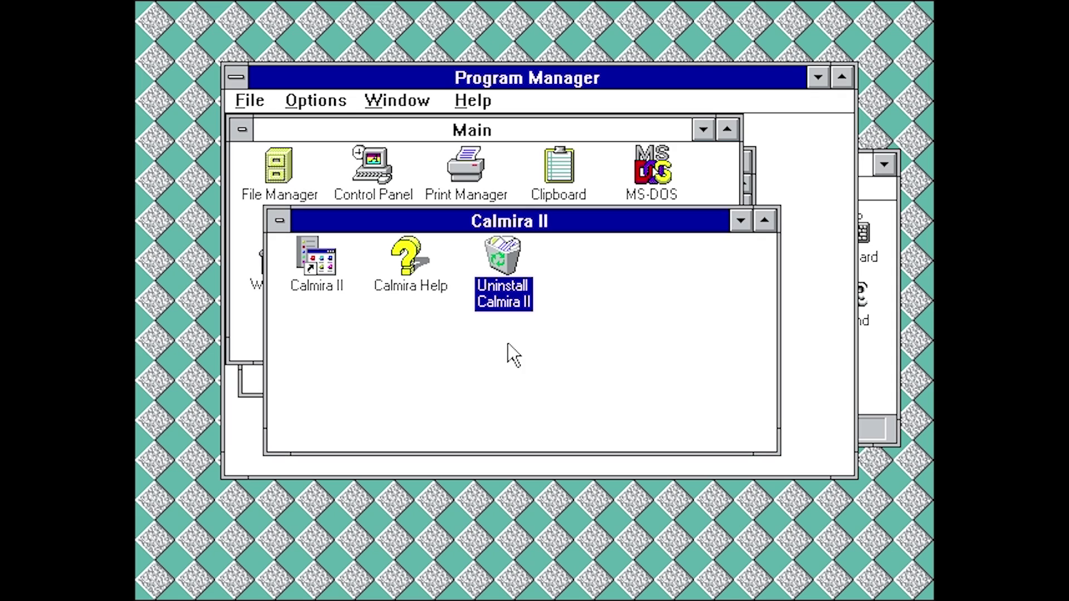
click(323, 271)
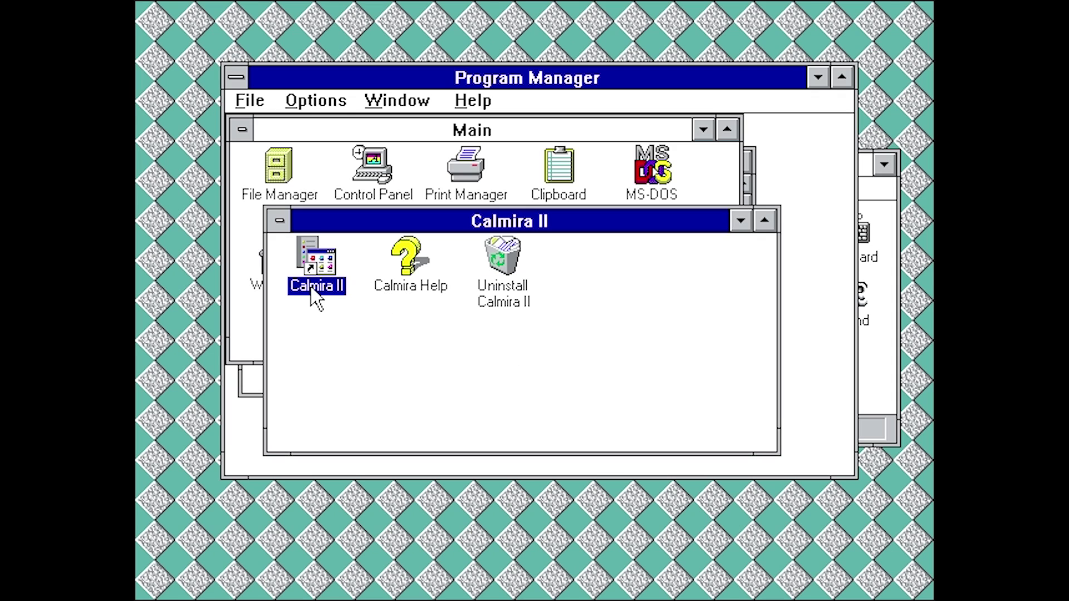
- Launch Calmira II, dismiss the Welcome screen, view the next tip and close Tip of the Day
double_click(316, 267)
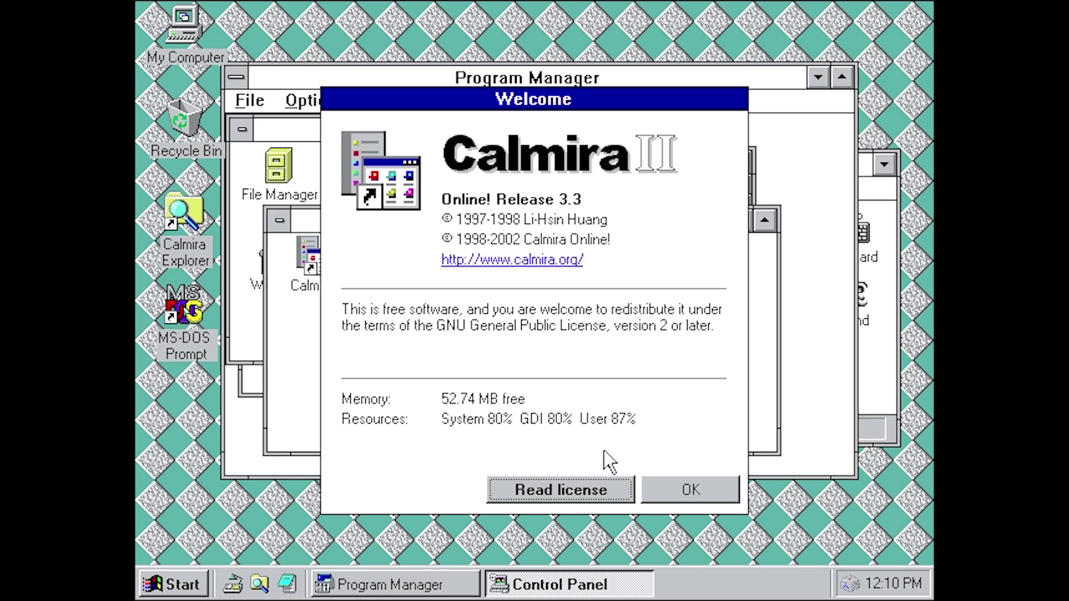
click(686, 493)
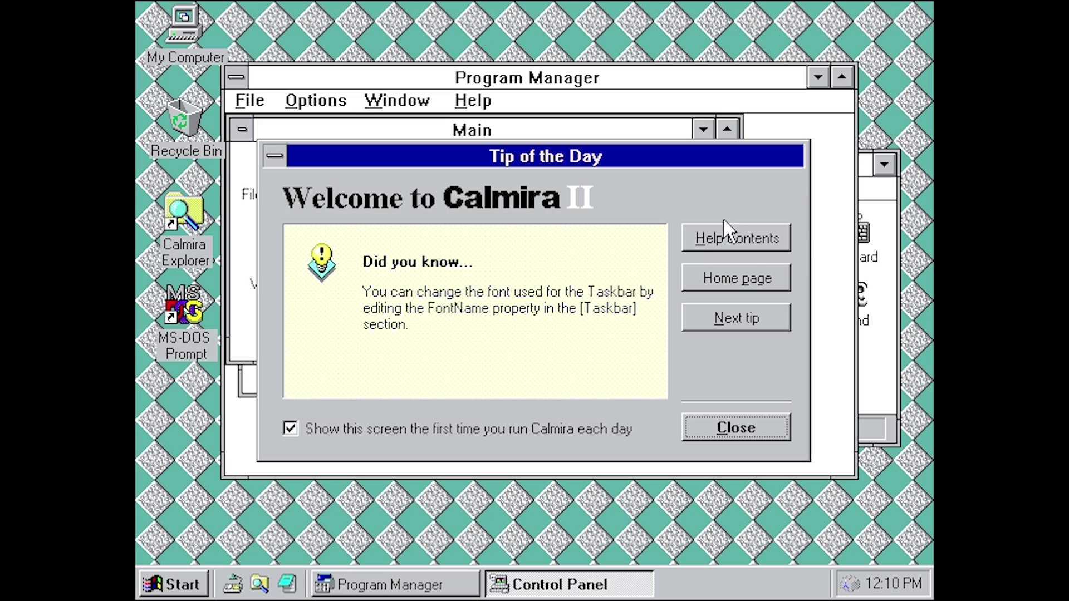
click(744, 309)
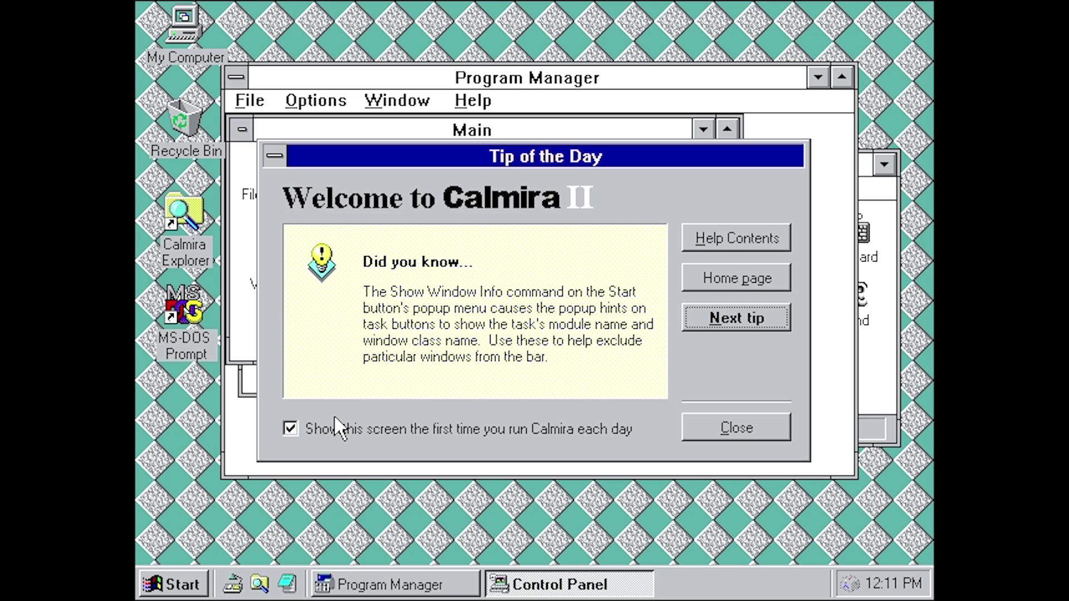
click(768, 430)
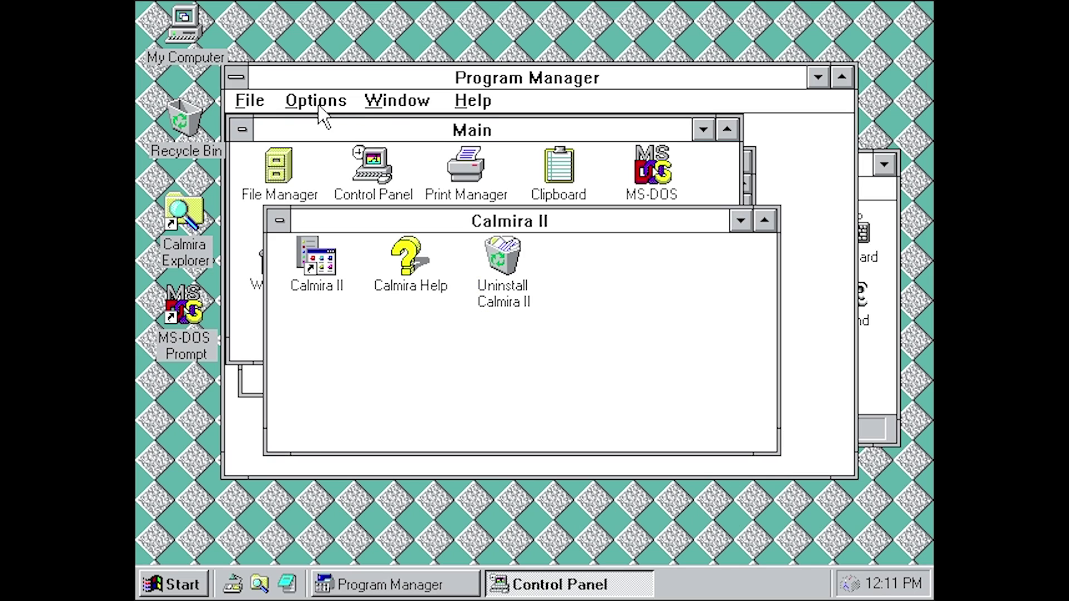
- Cancel the Exit Windows prompt, minimize Program Manager, and close Control Panel
click(239, 77)
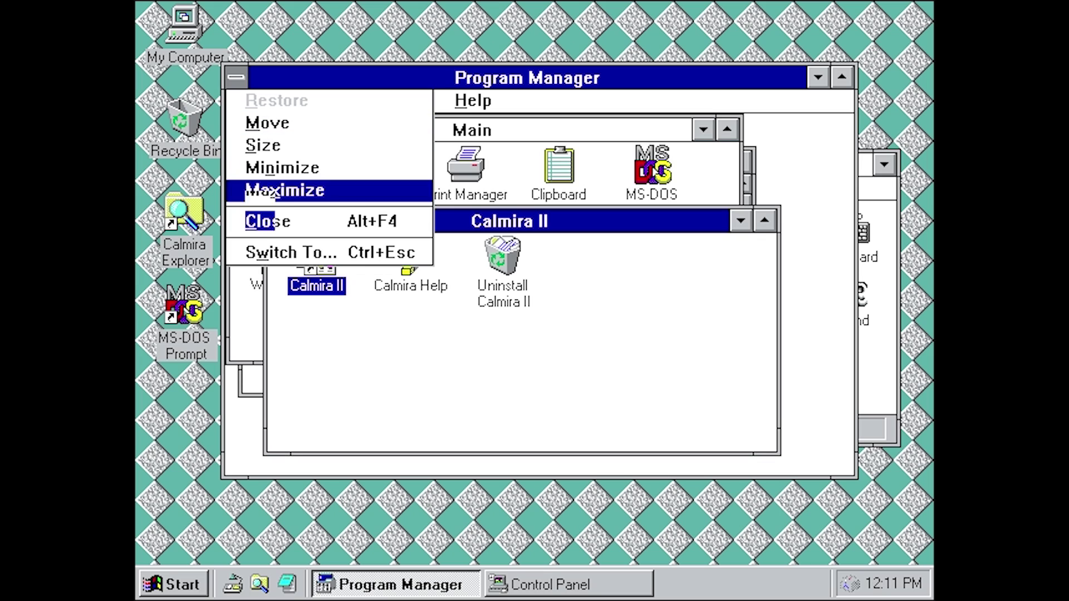
click(260, 233)
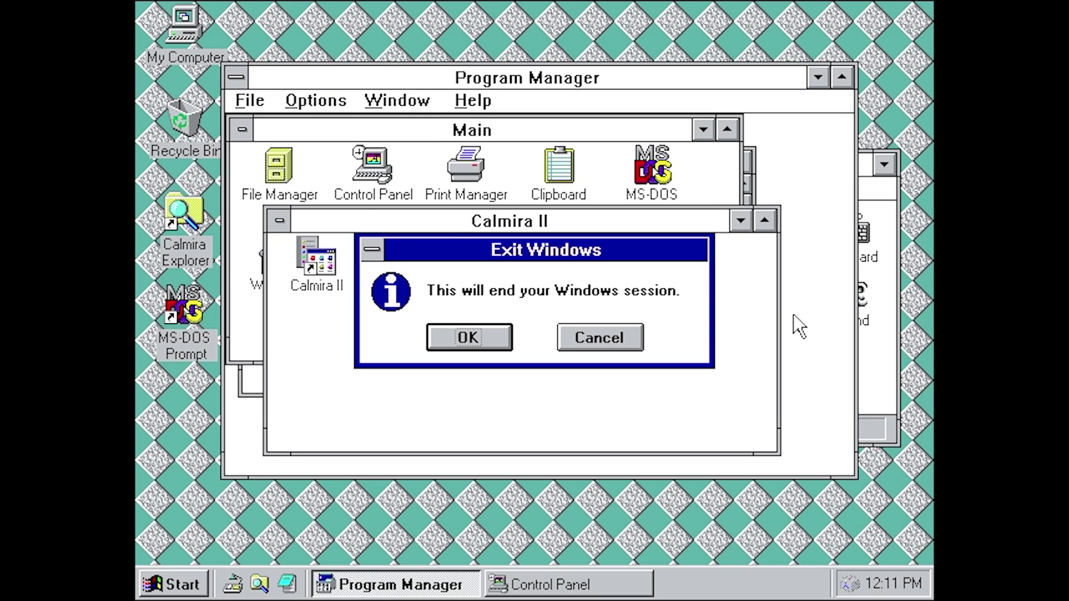
click(573, 337)
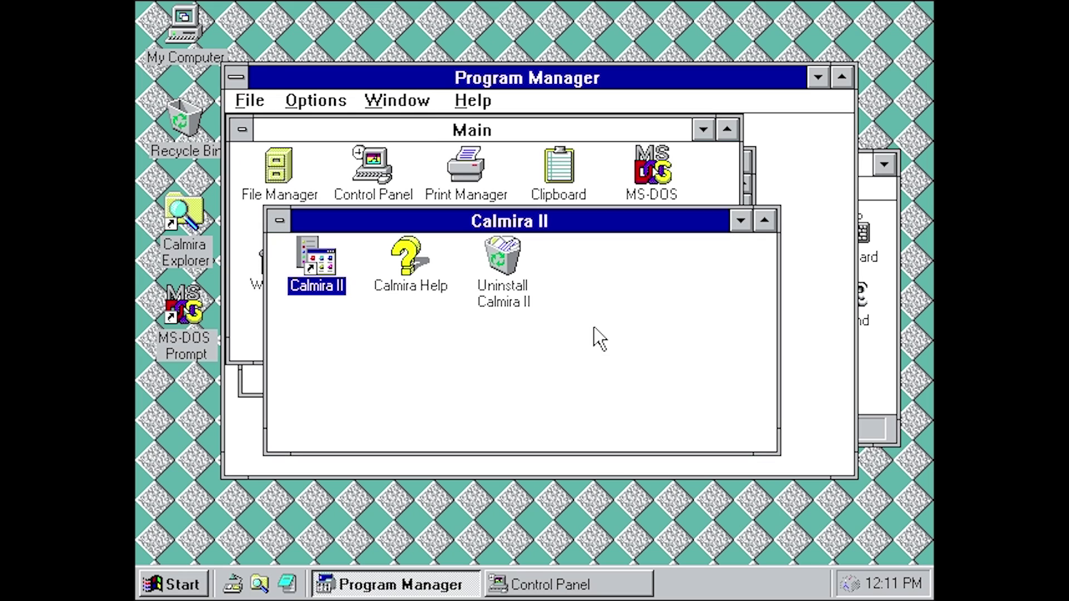
click(818, 78)
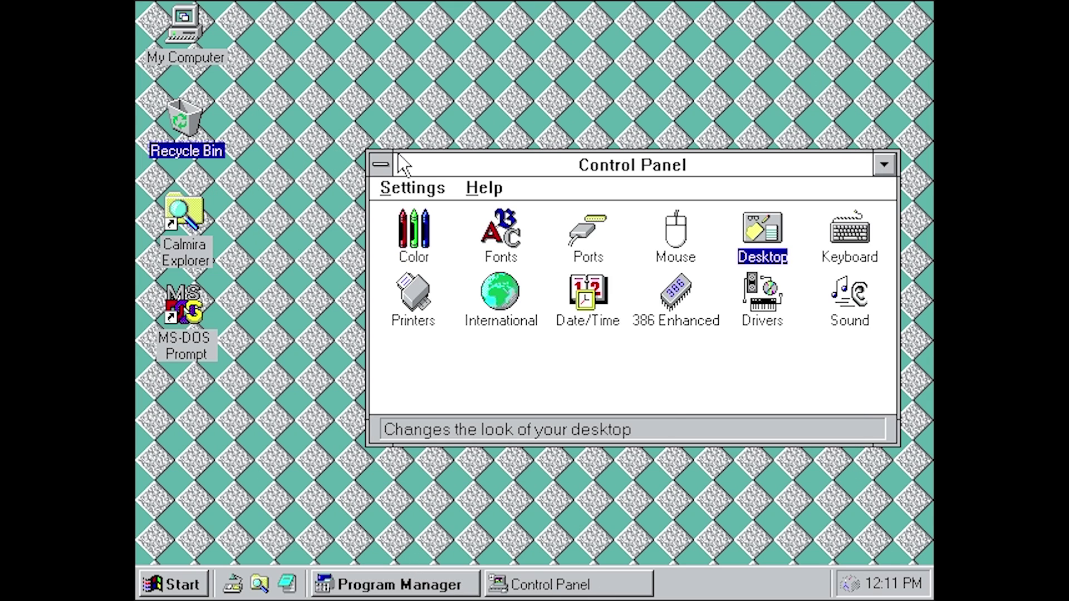
click(383, 165)
click(402, 311)
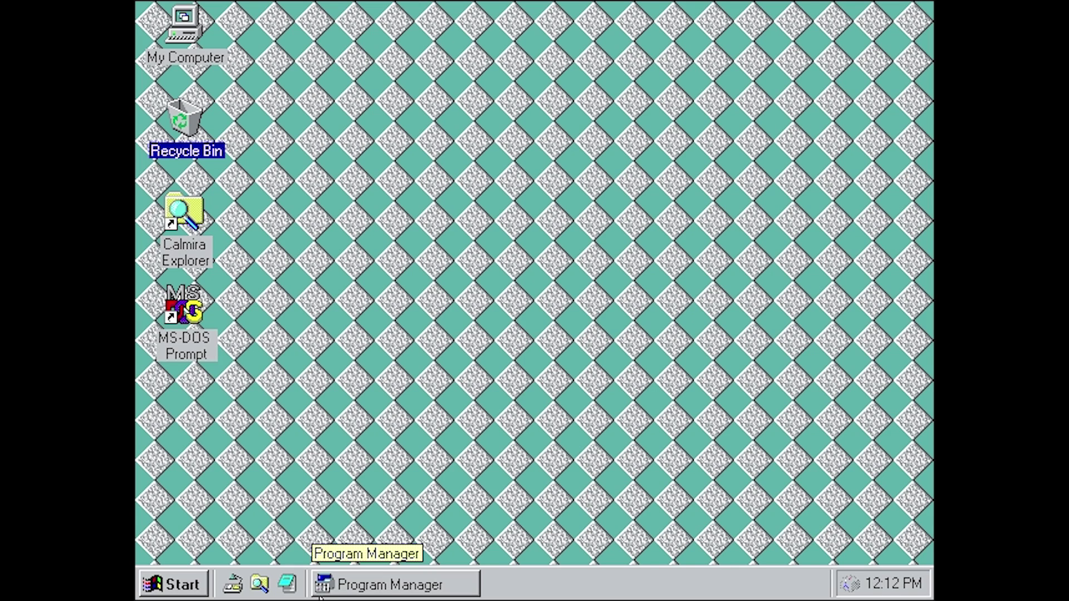
- Restore and re-minimize Program Manager, then open Calmira Help from the Start menu and close it
click(334, 586)
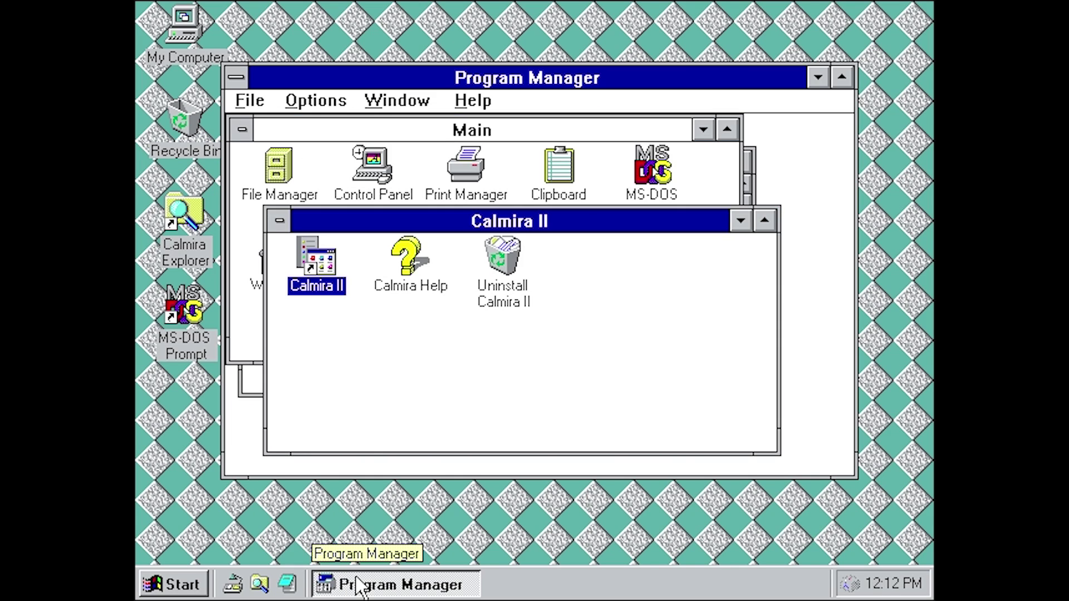
click(358, 586)
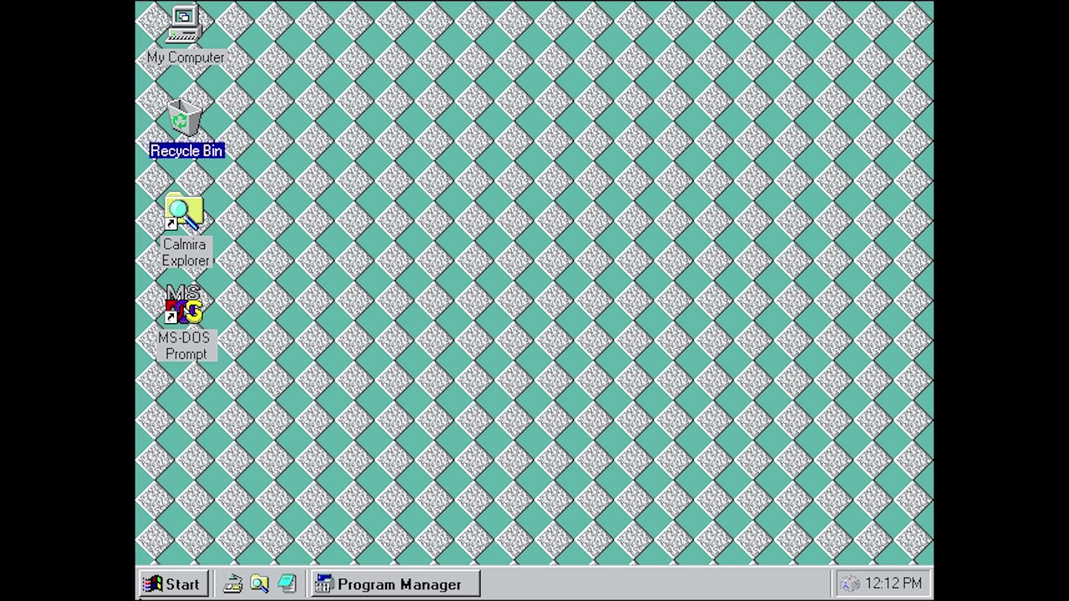
click(181, 585)
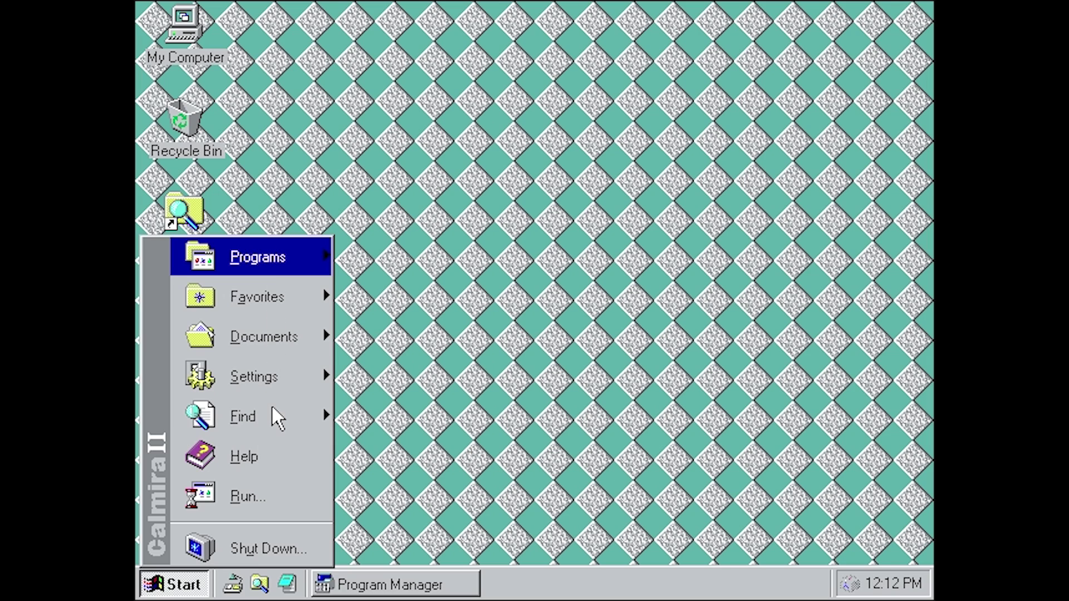
mouse_move(269, 305)
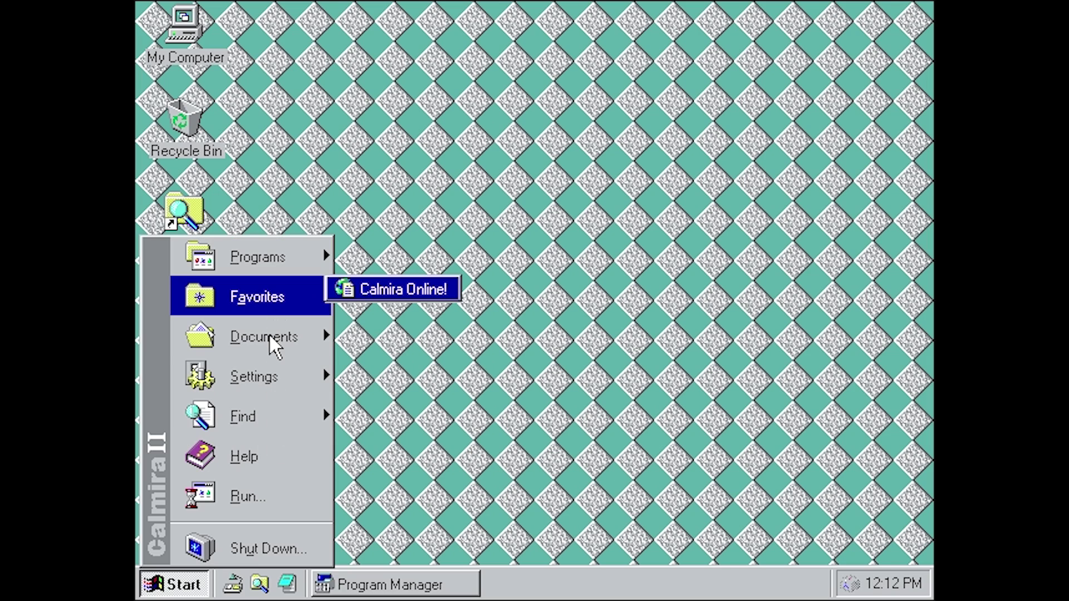
click(258, 461)
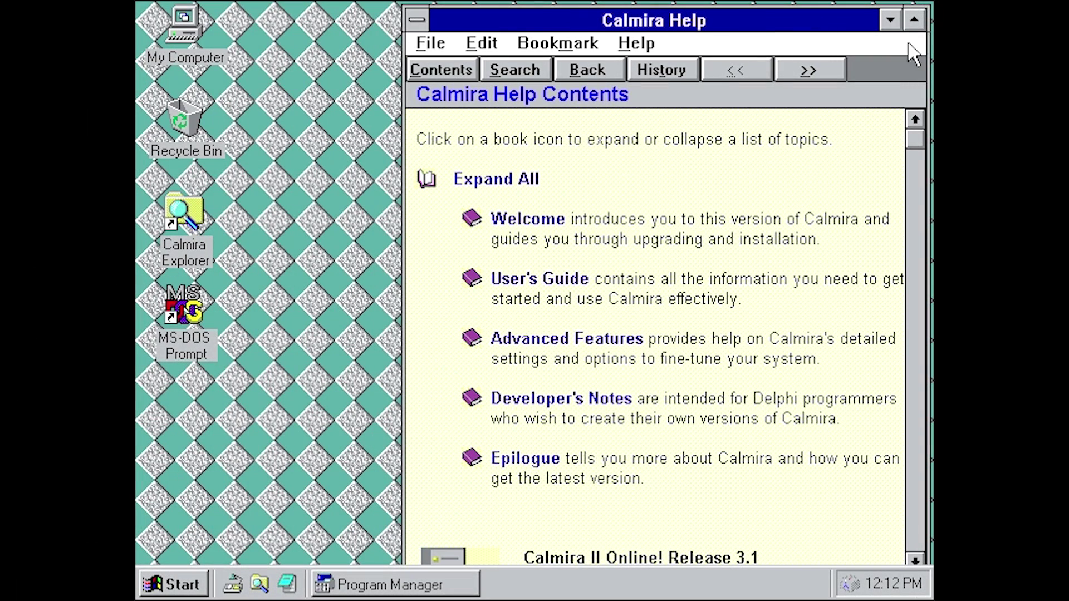
click(418, 20)
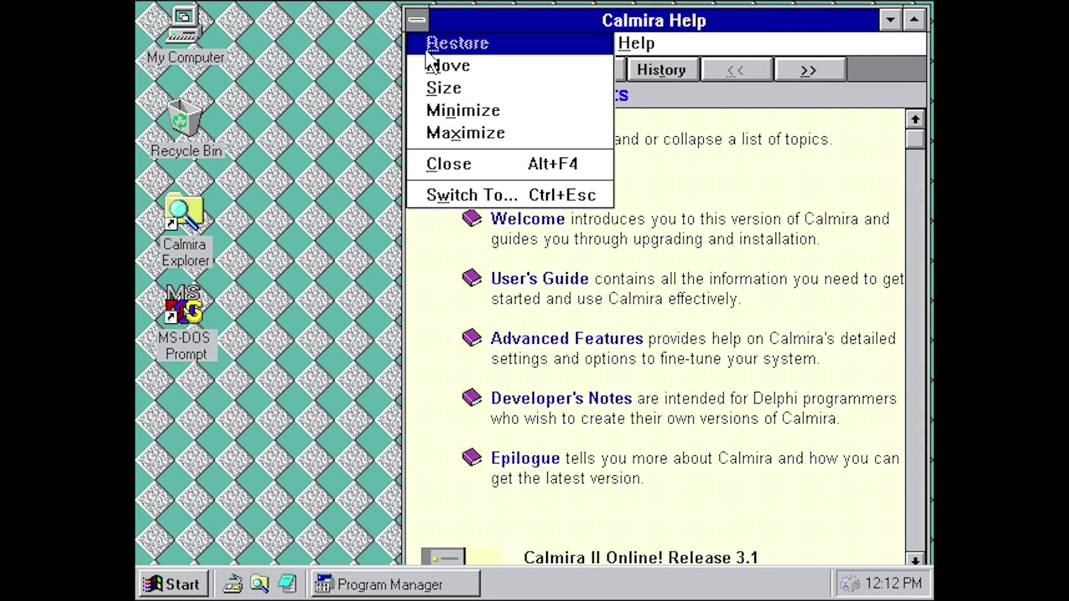
click(436, 164)
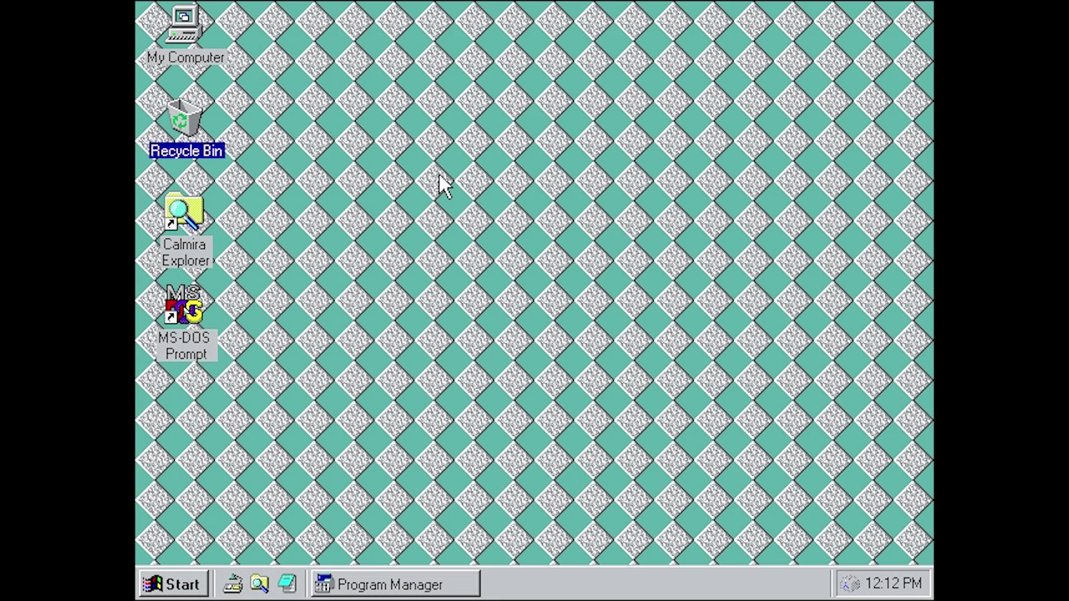
- Open My Computer, move its window to the right, then close it
double_click(189, 28)
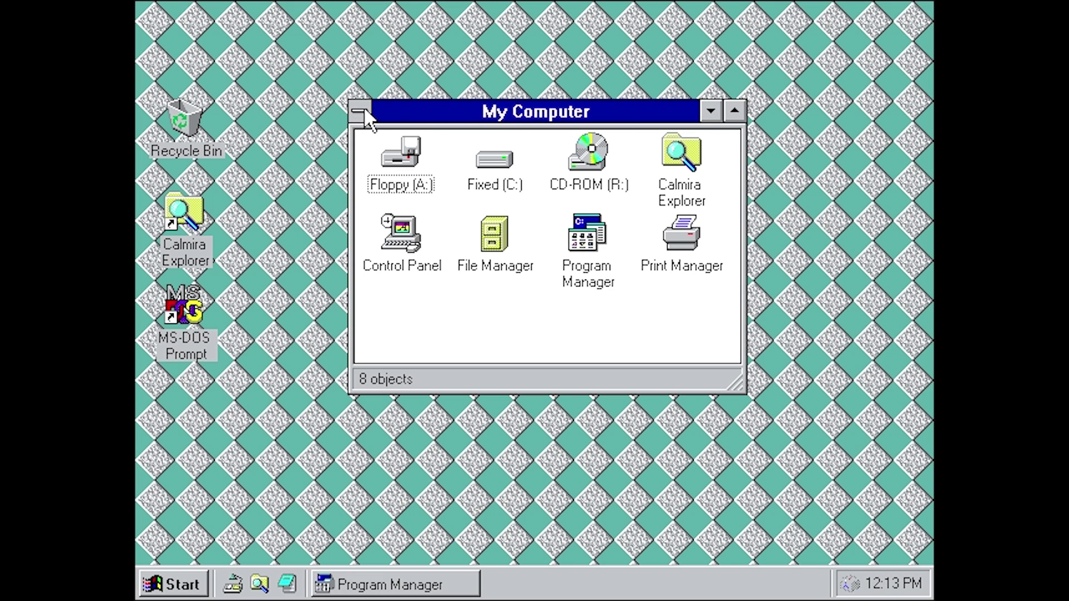
drag(406, 106, 503, 109)
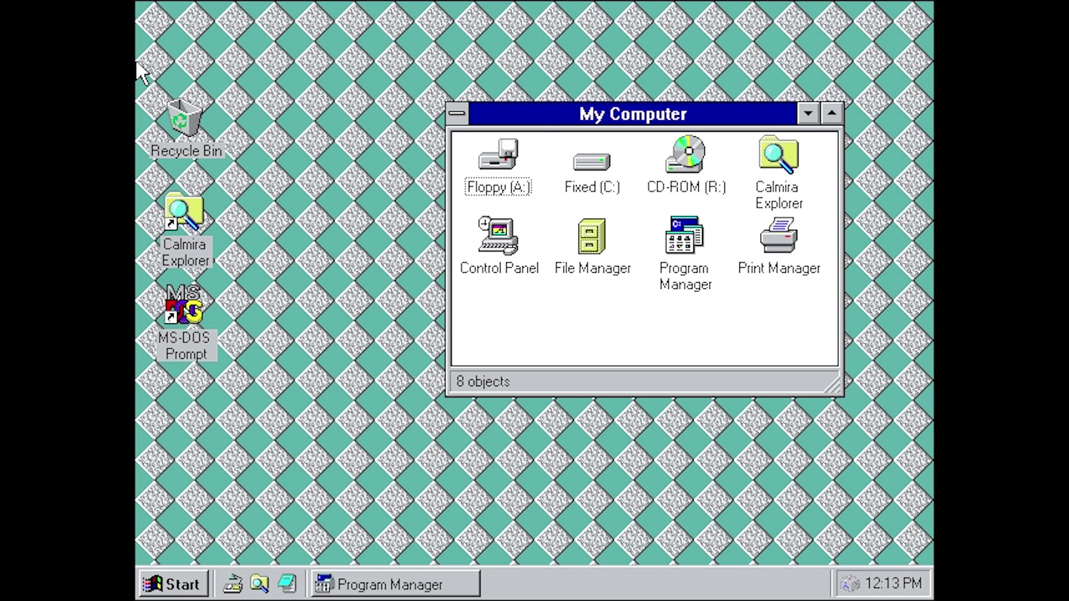
click(460, 117)
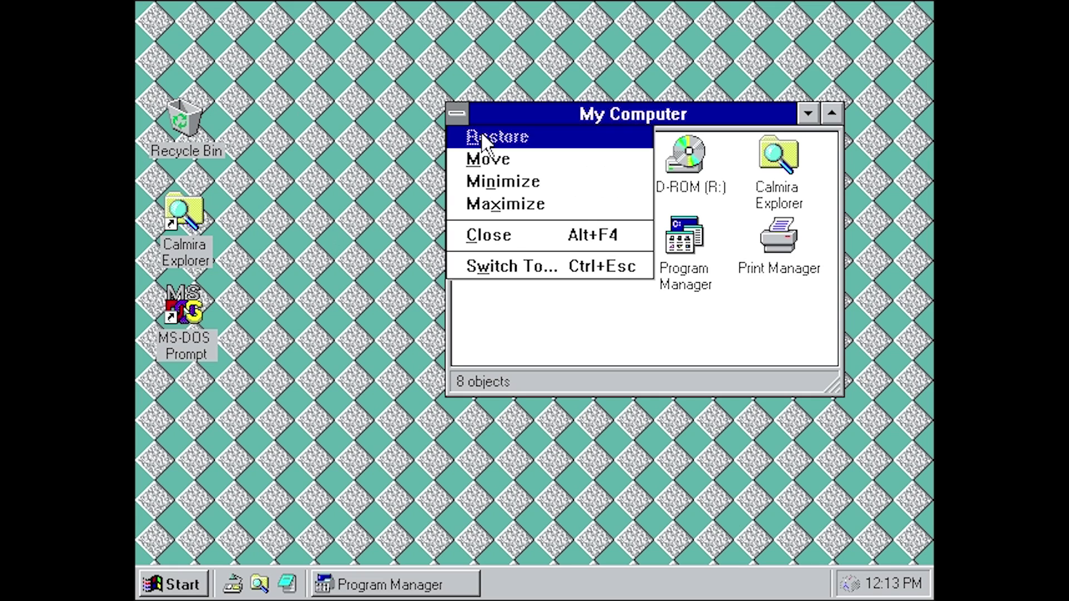
click(508, 234)
- Open Calmira Explorer from its desktop shortcut's right-click menu
click(147, 144)
click(273, 92)
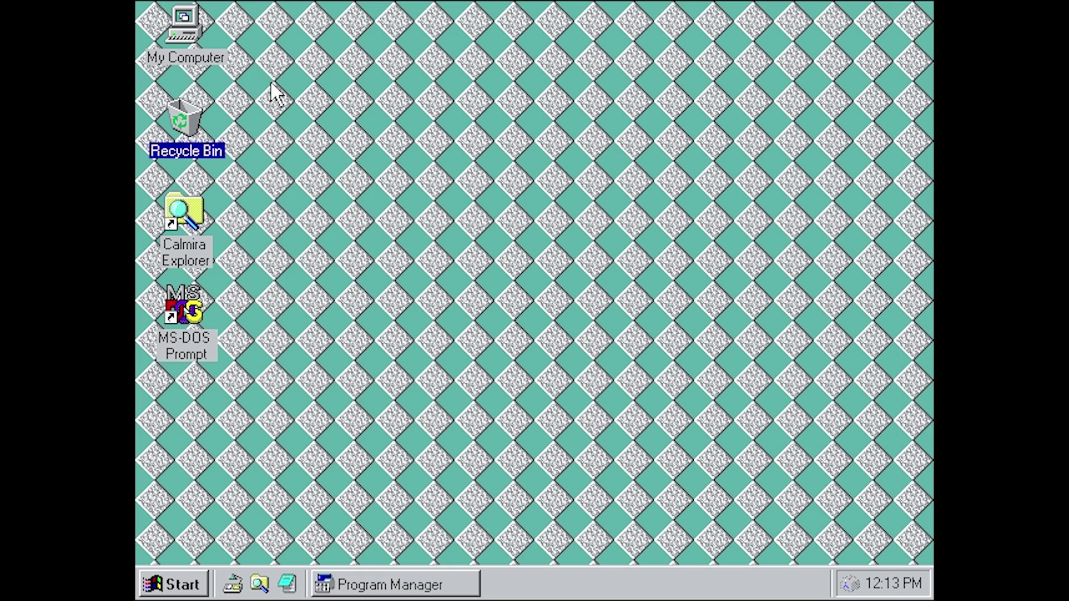
click(176, 256)
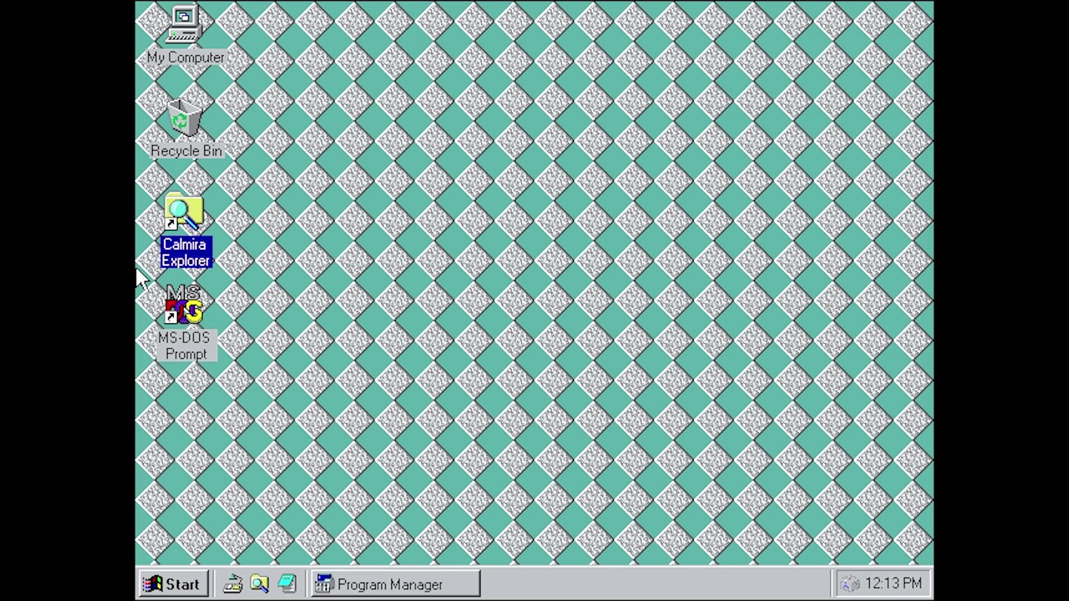
right_click(198, 223)
key(Return)
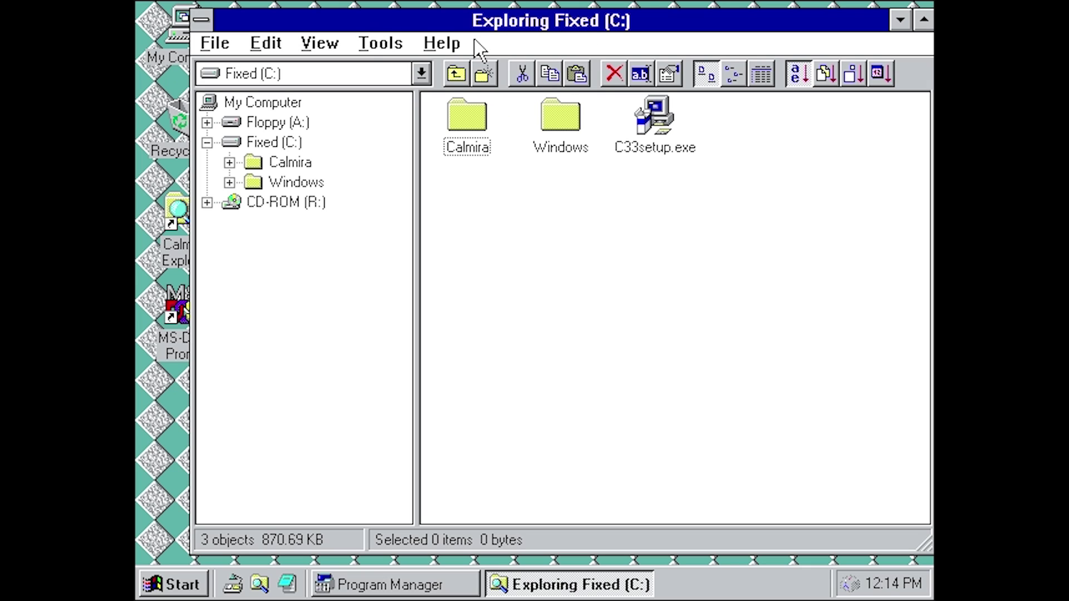
click(429, 49)
click(445, 143)
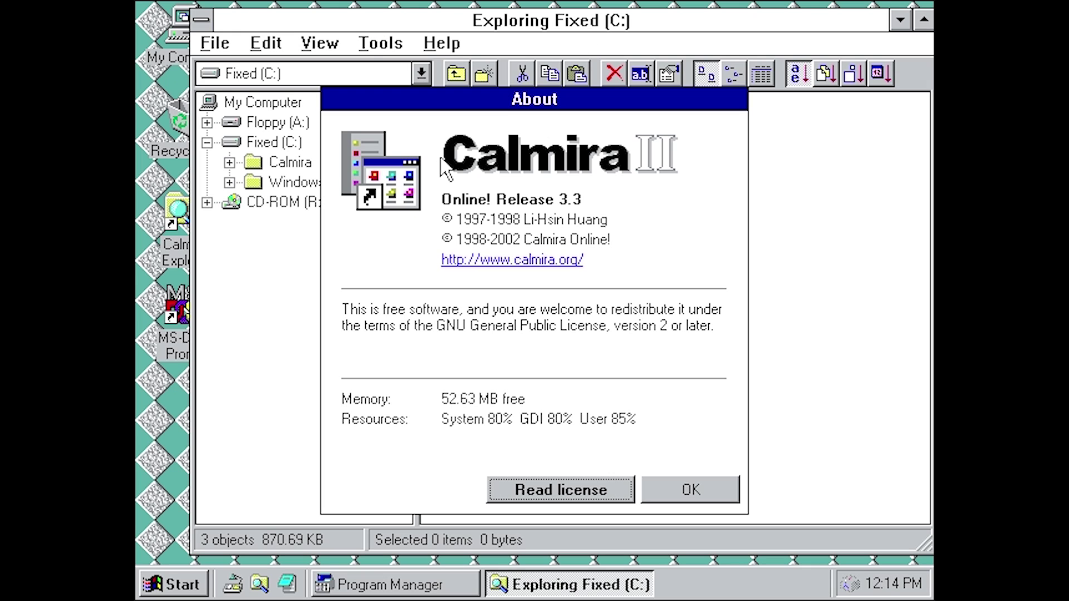
drag(468, 111, 484, 68)
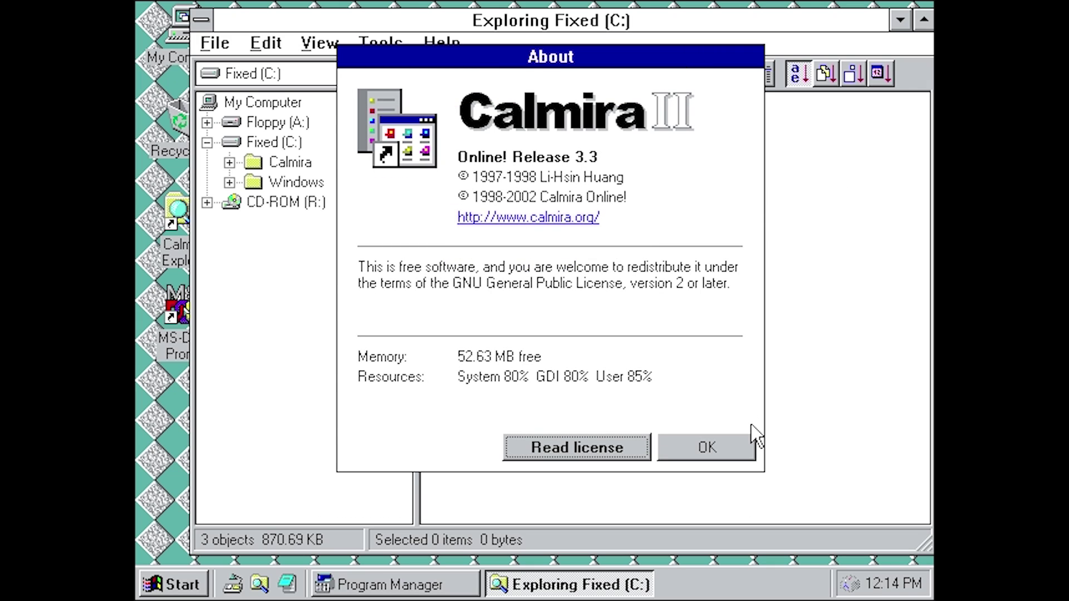
click(721, 460)
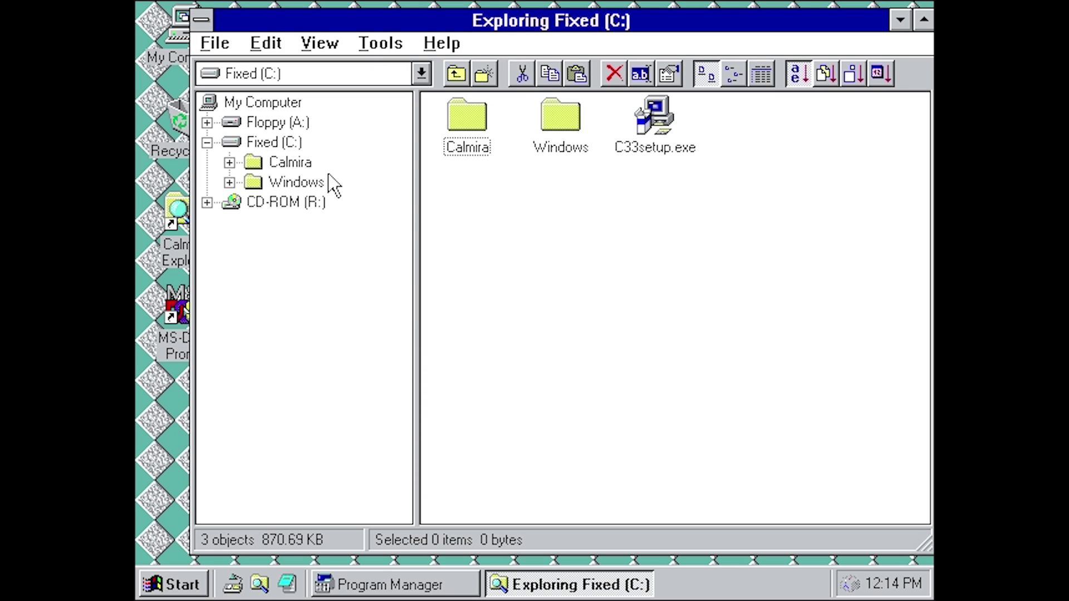
- Expand Windows to show System and Temp, then open an MS-DOS prompt and leave it with exit
click(229, 183)
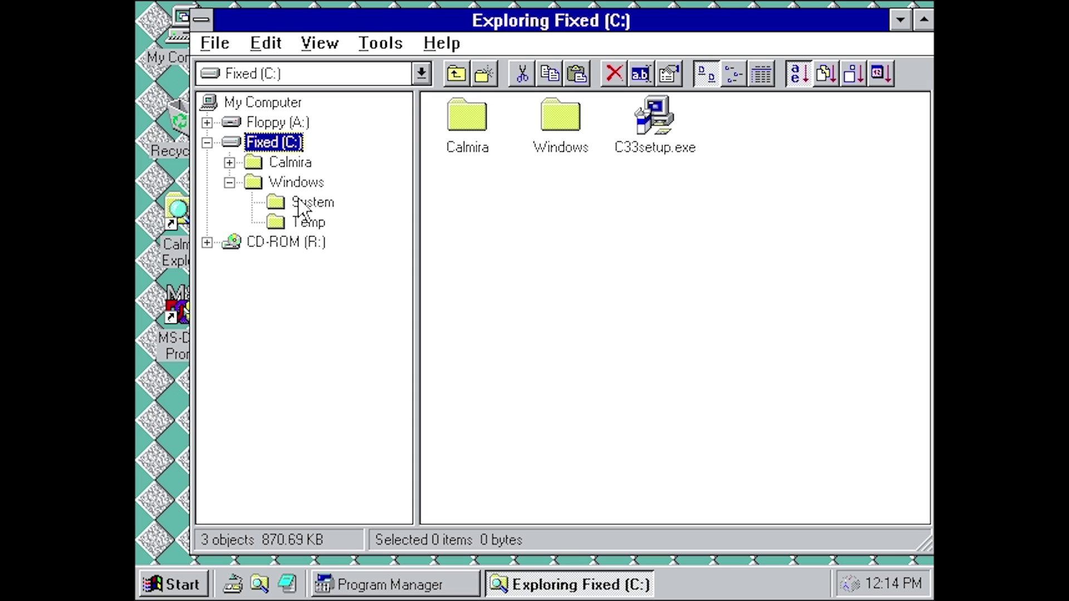
double_click(178, 312)
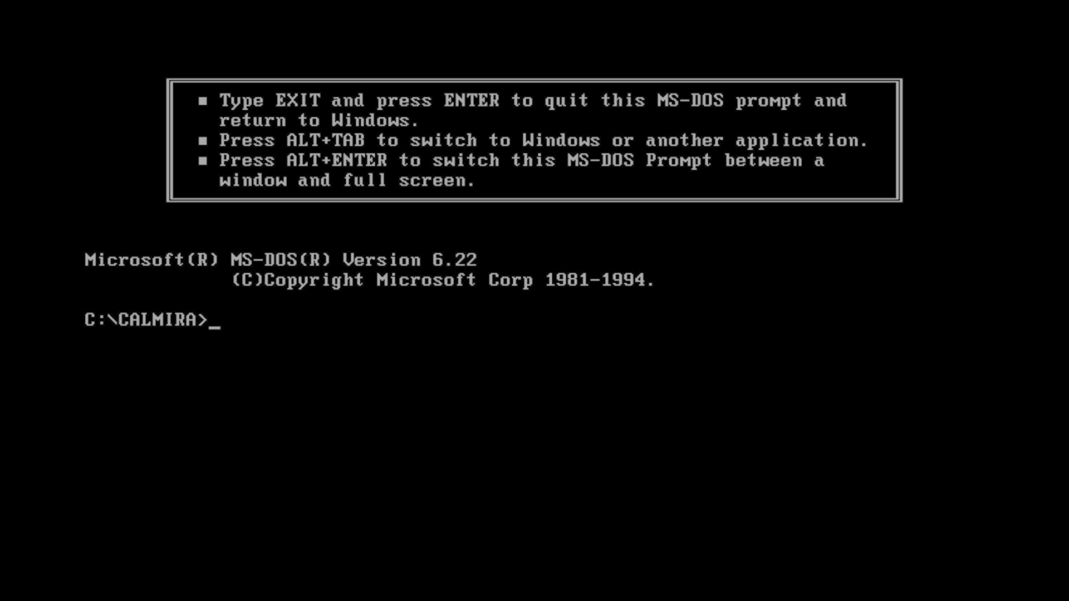
text(exit)
key(Return)
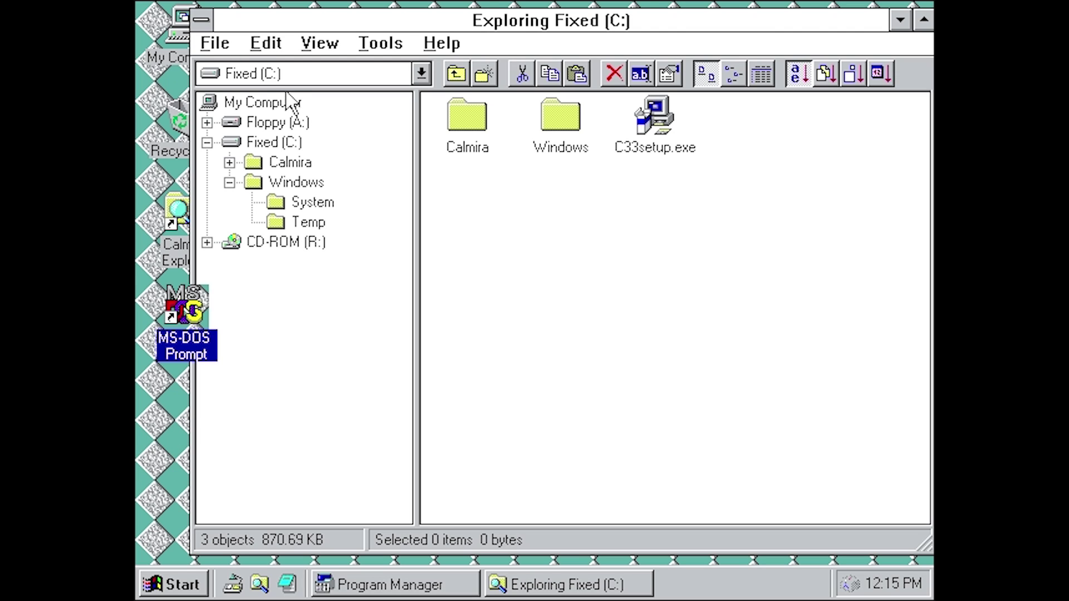
- Close Explorer and display the Control Panel applets under Start > Settings
click(201, 20)
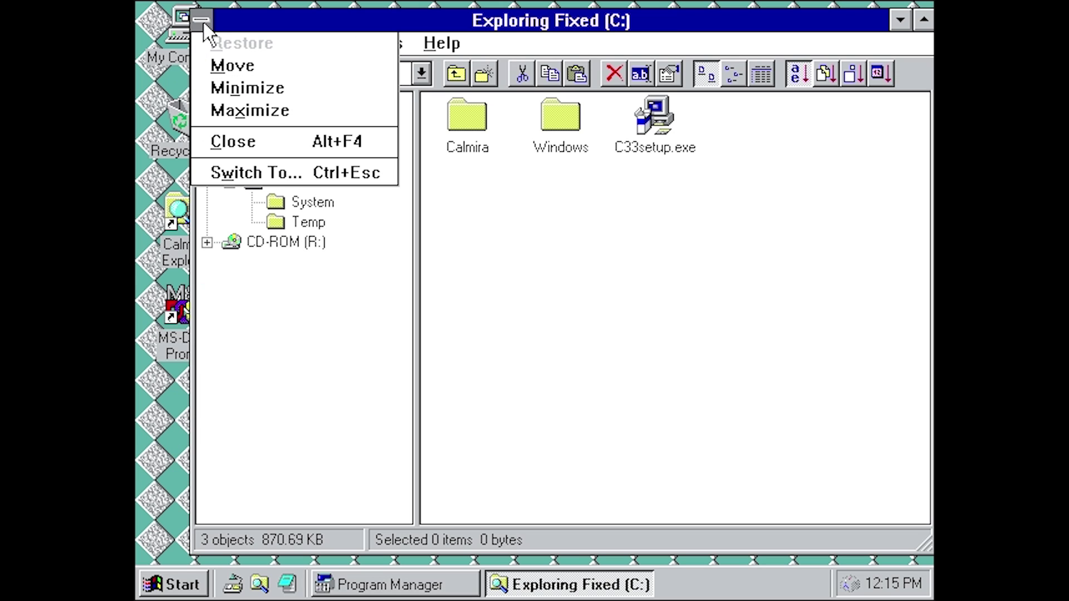
click(216, 139)
key(ctrl+Escape)
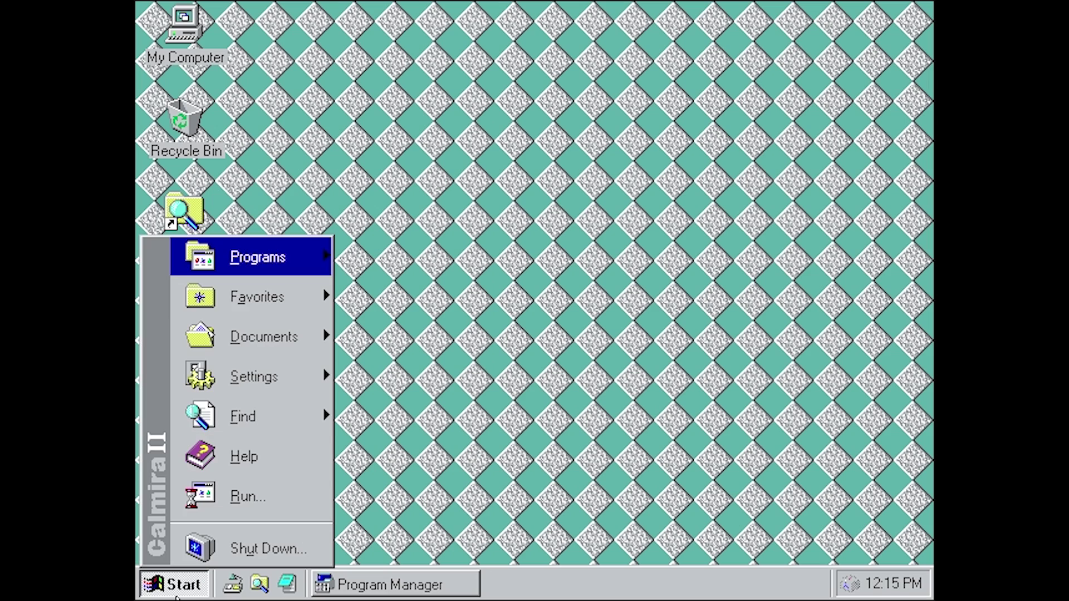
mouse_move(258, 377)
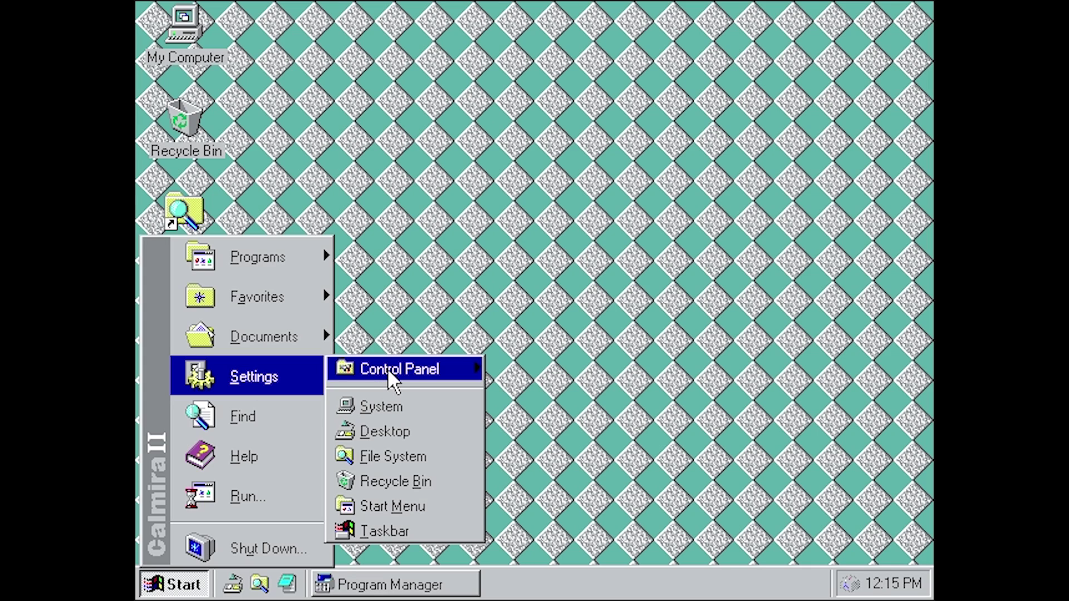
mouse_move(388, 371)
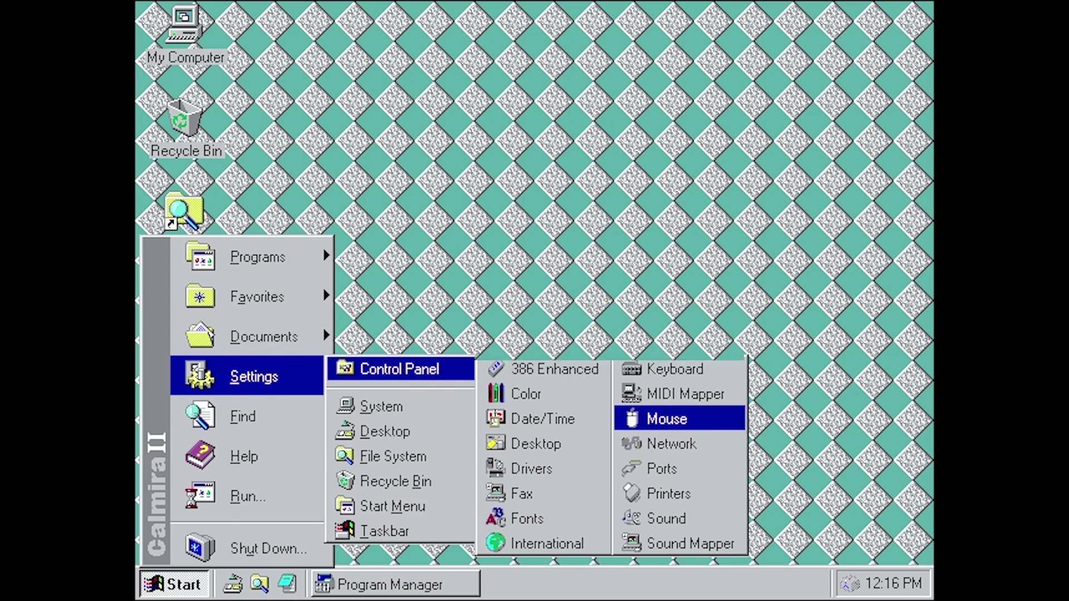
- Open the Mouse settings and move the dialog to the screen centre
click(700, 419)
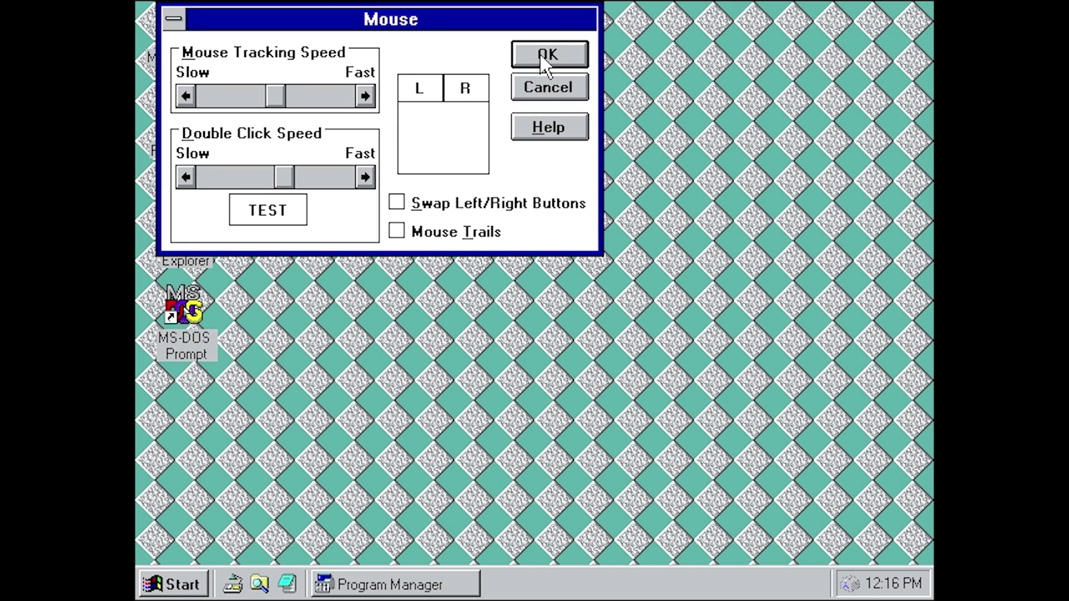
drag(508, 27, 697, 185)
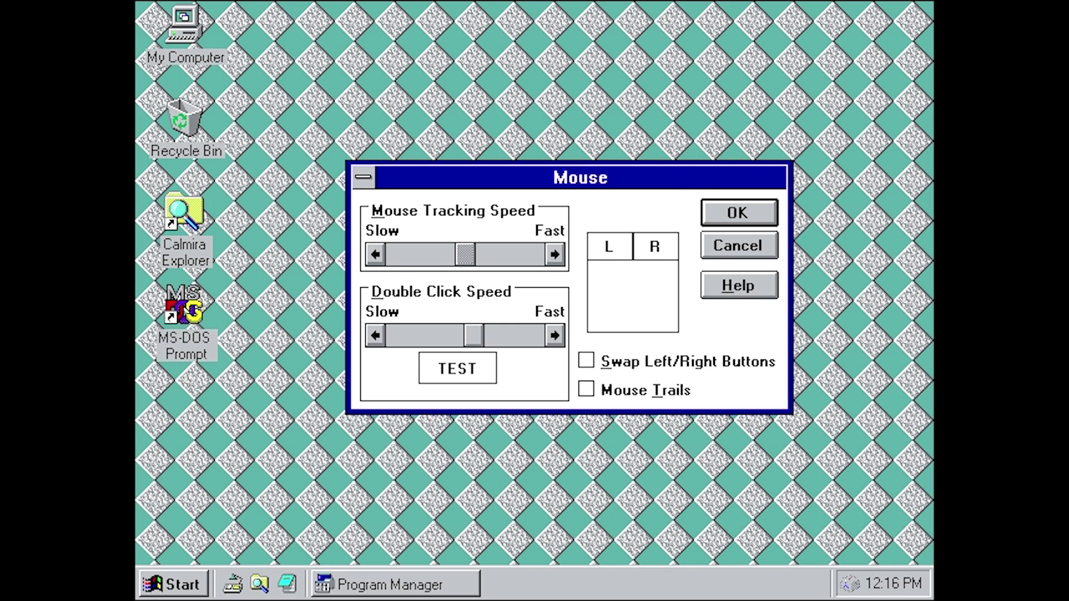
right_click(603, 54)
click(494, 217)
- Test the double-click speed, turn Mouse Trails on then off, and close with OK
double_click(465, 381)
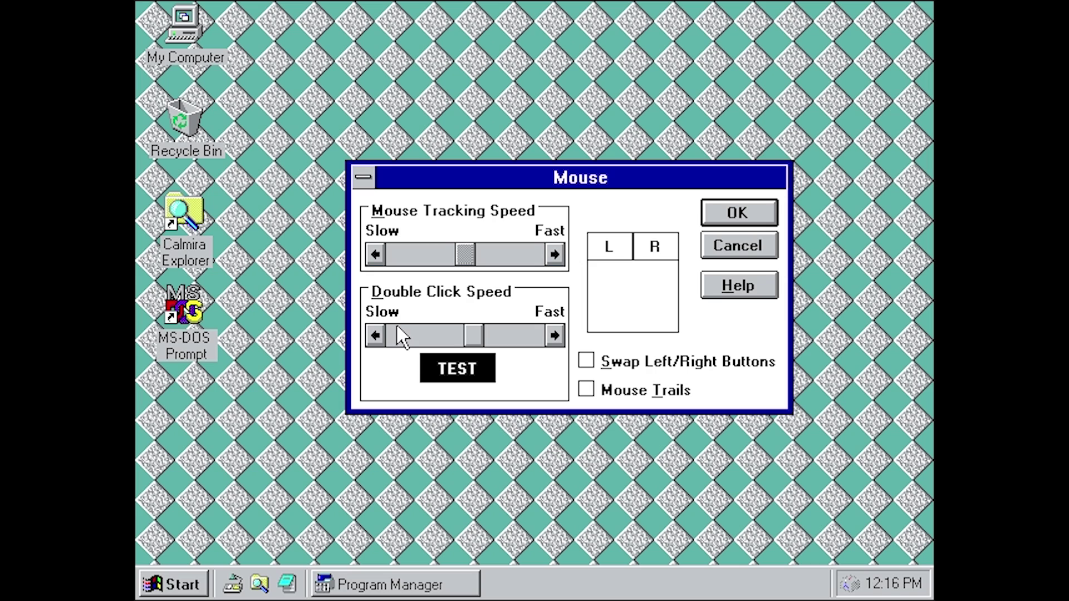
click(632, 396)
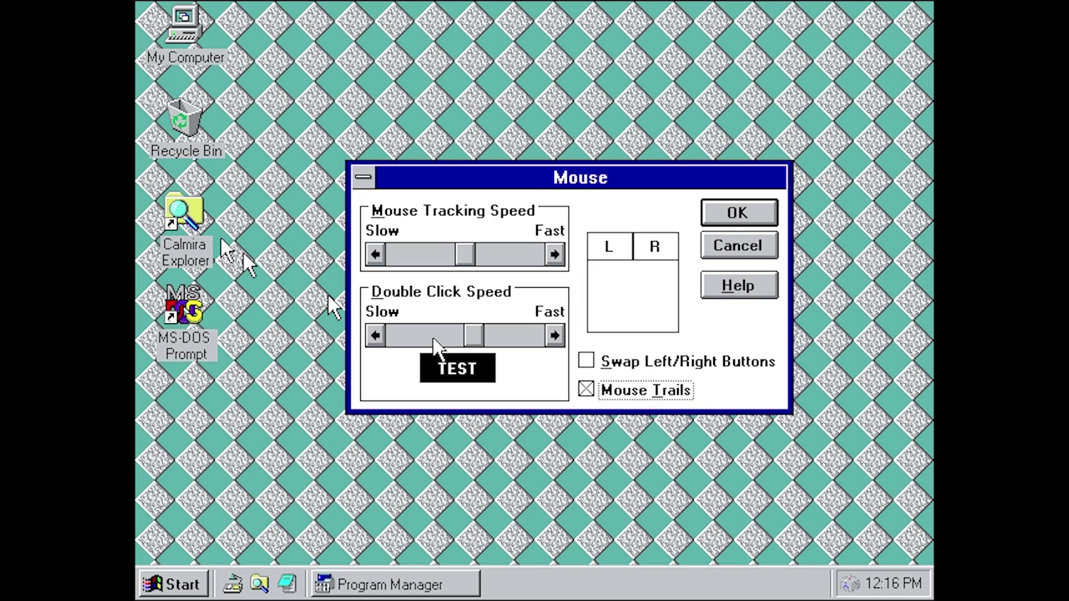
click(682, 392)
click(738, 213)
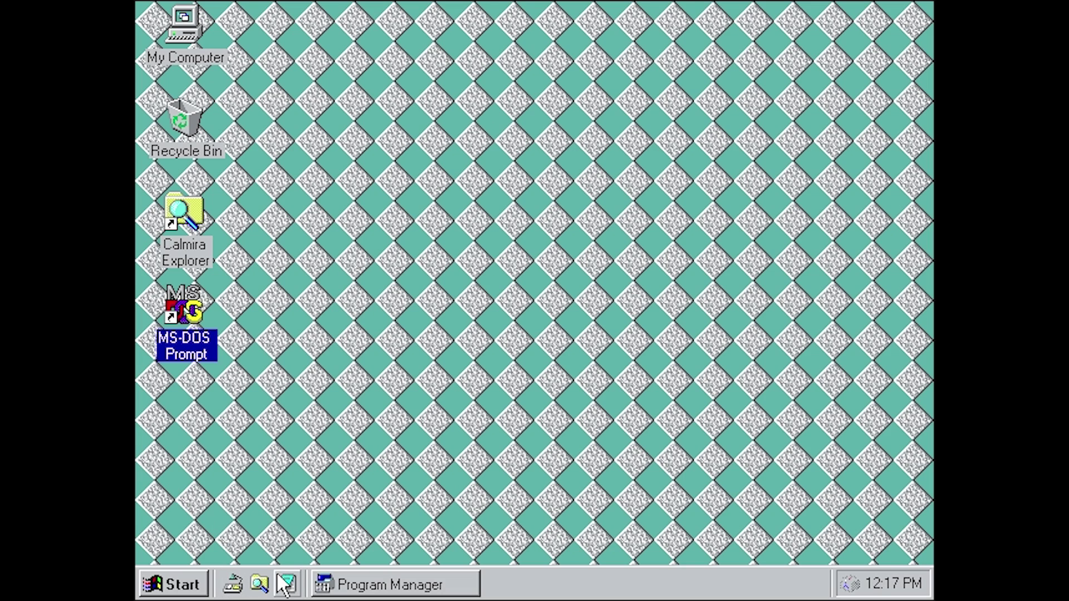
click(281, 590)
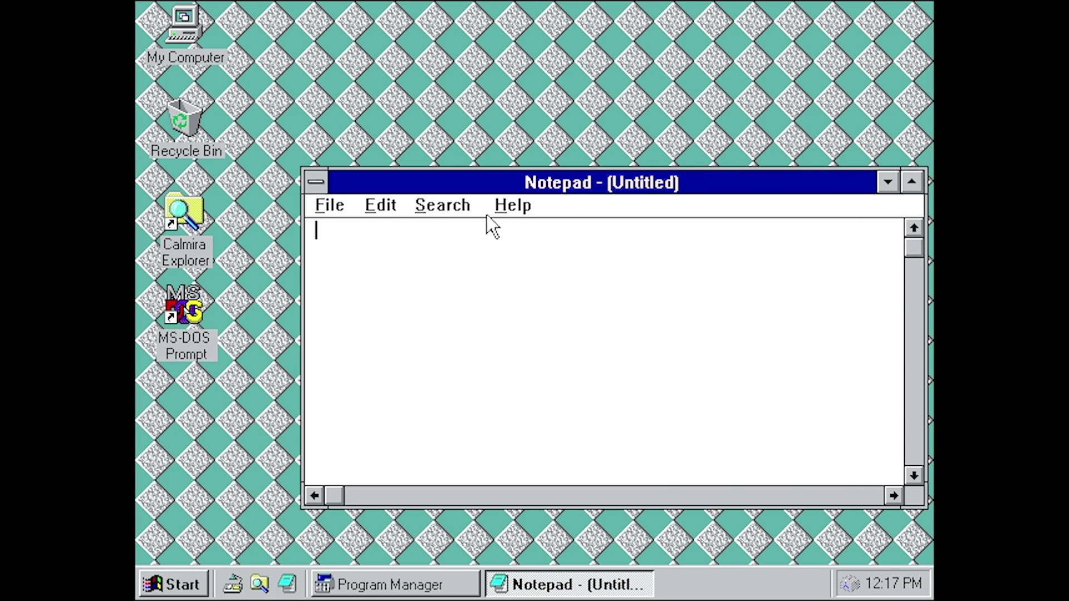
click(314, 184)
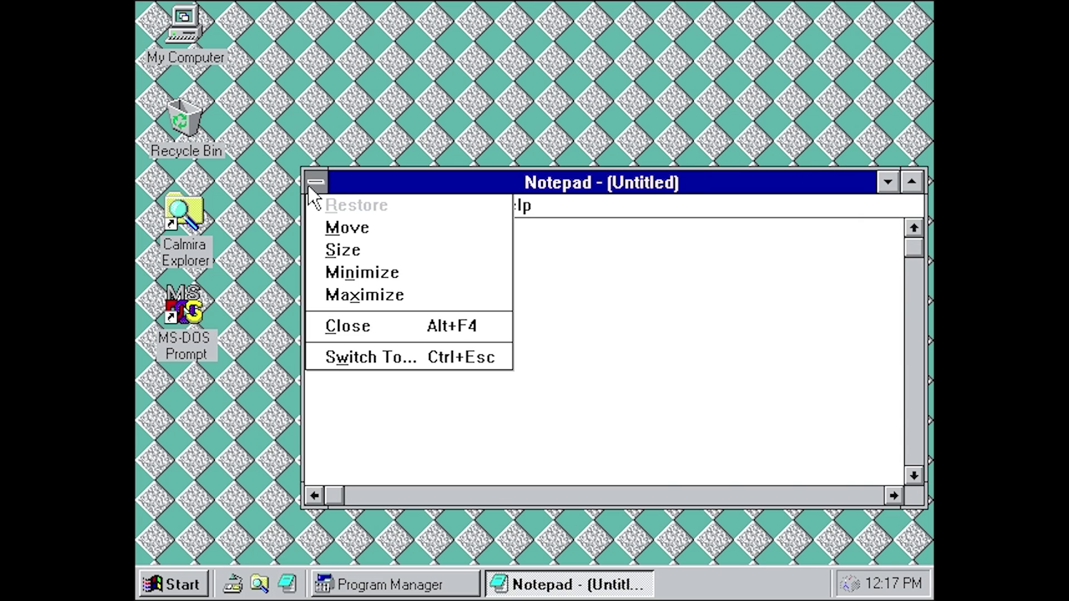
click(347, 326)
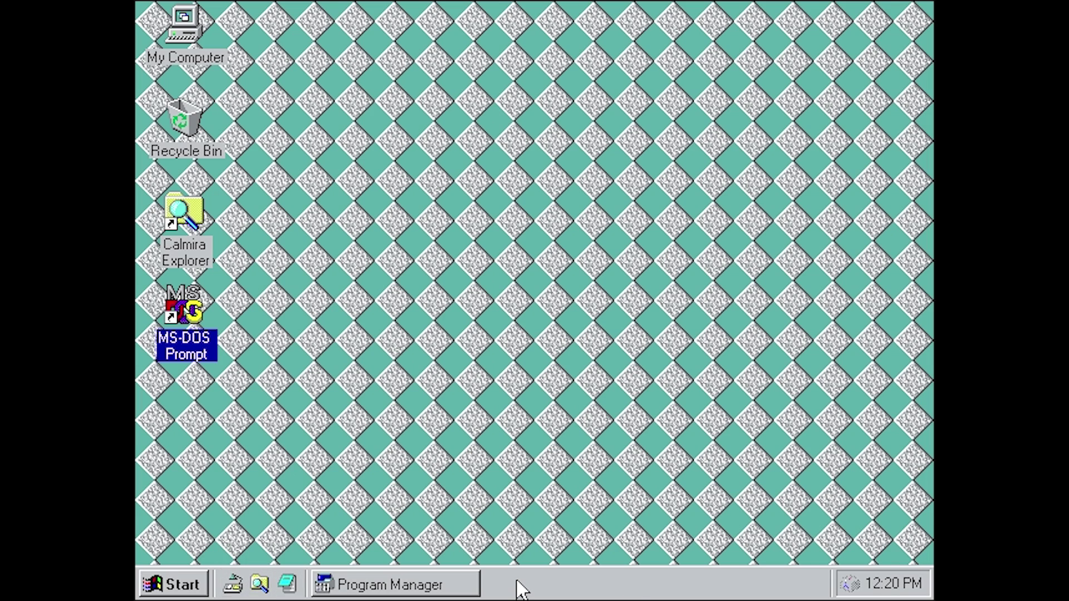
- Open Task Manager, select the Calmira and Program Manager tasks, then choose New Task
right_click(518, 588)
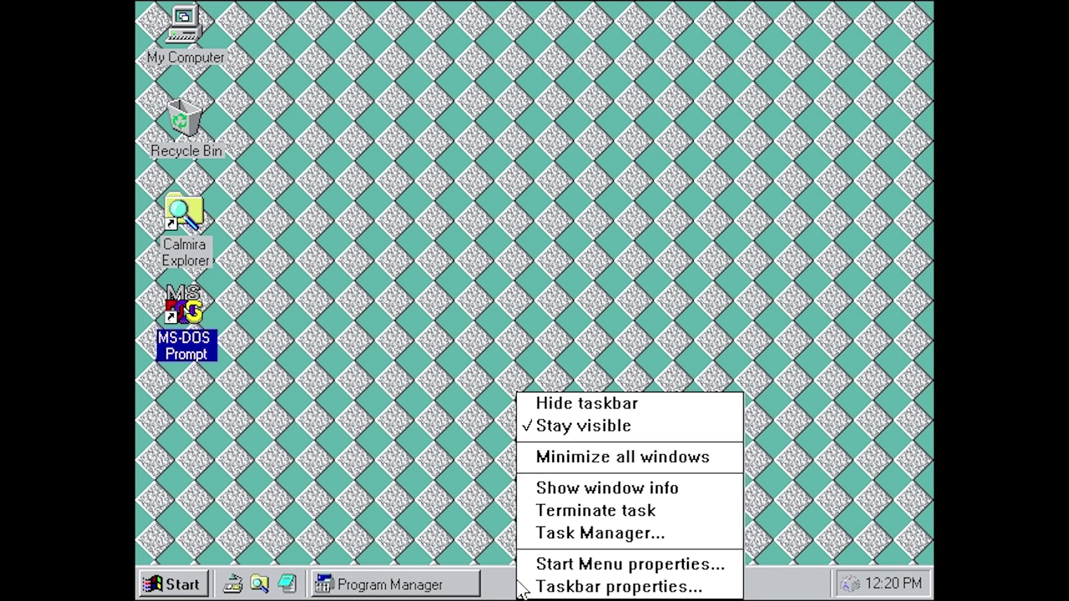
click(675, 540)
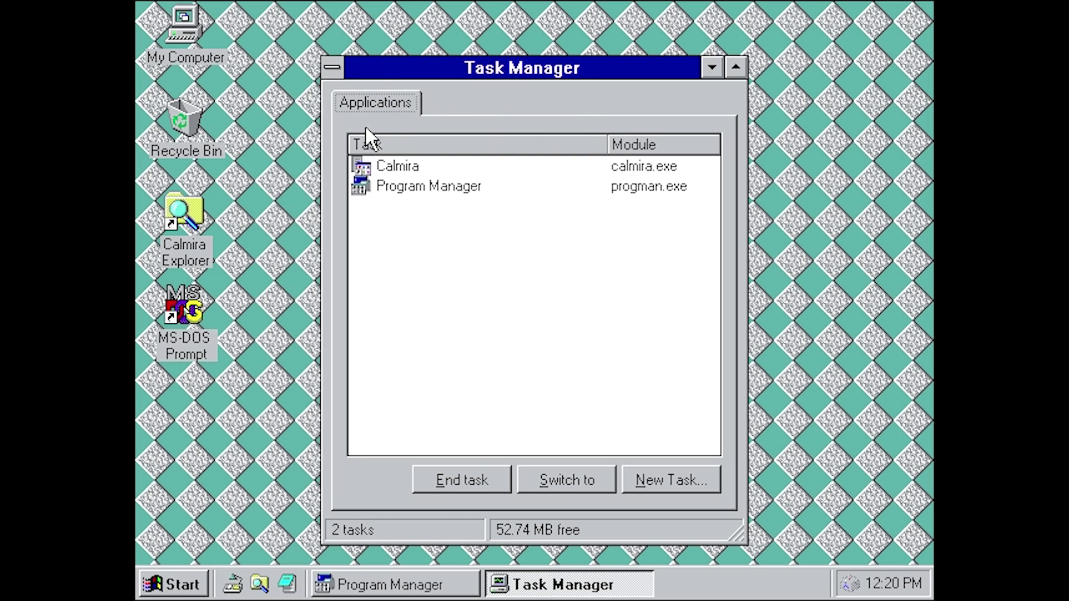
click(395, 167)
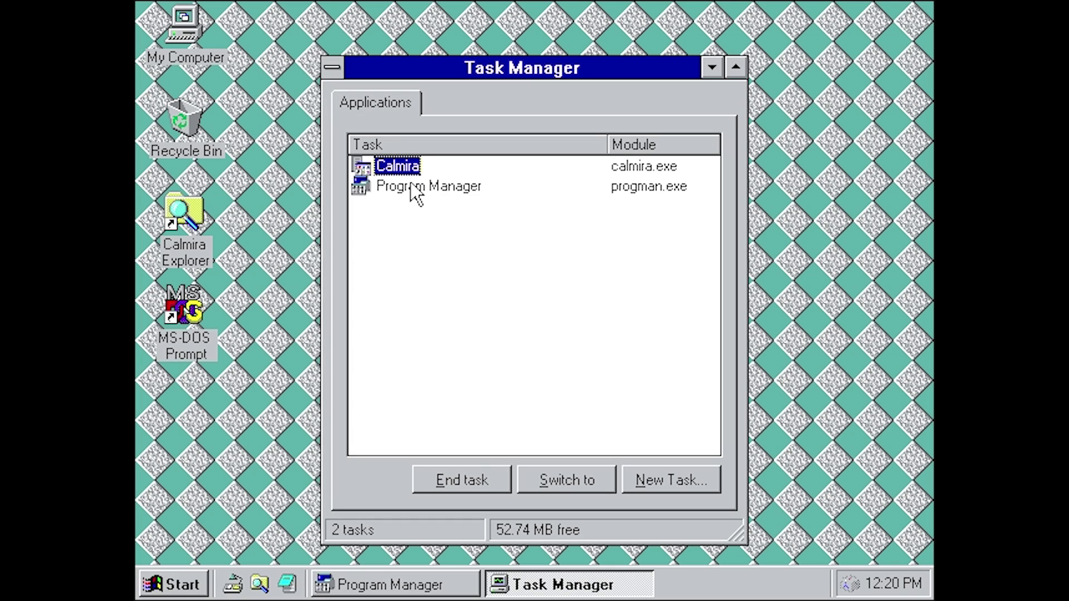
click(413, 189)
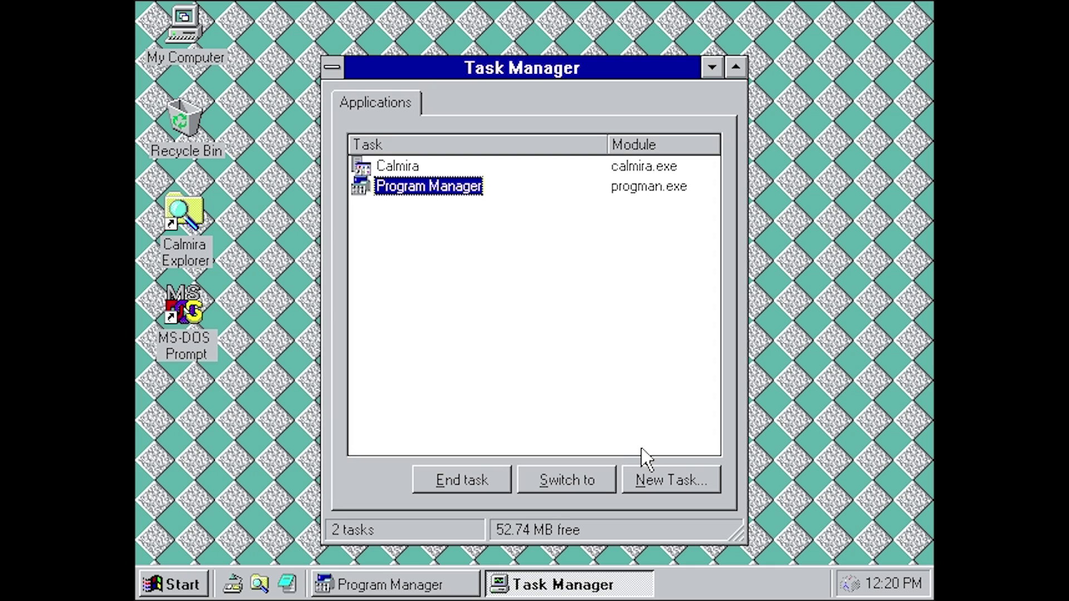
click(659, 479)
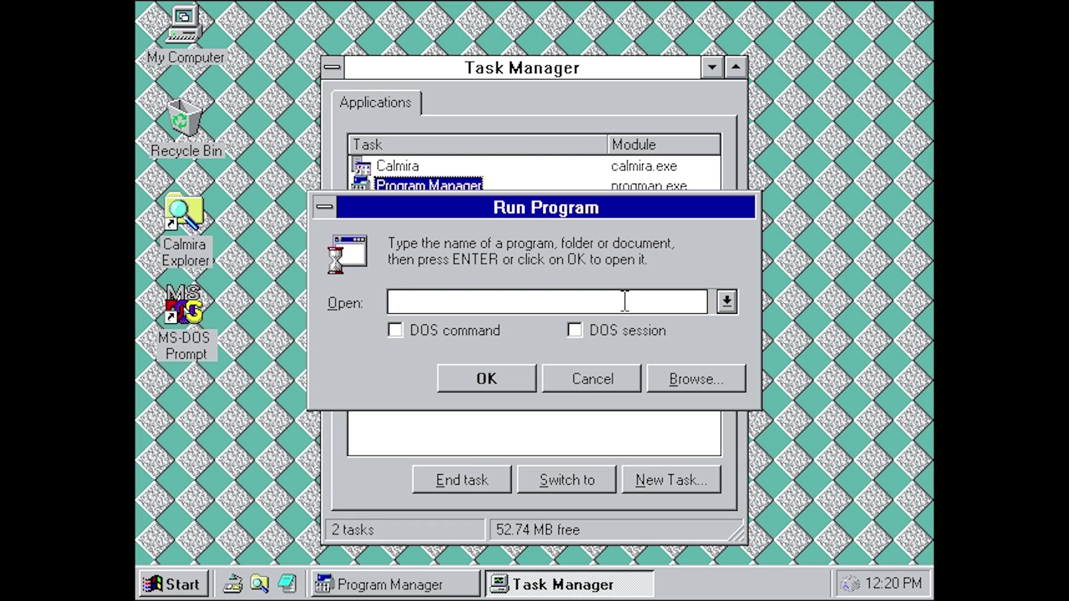
- Launch Paintbrush by running 'pbrush' and move its window up and left
text(pbrush)
key(Return)
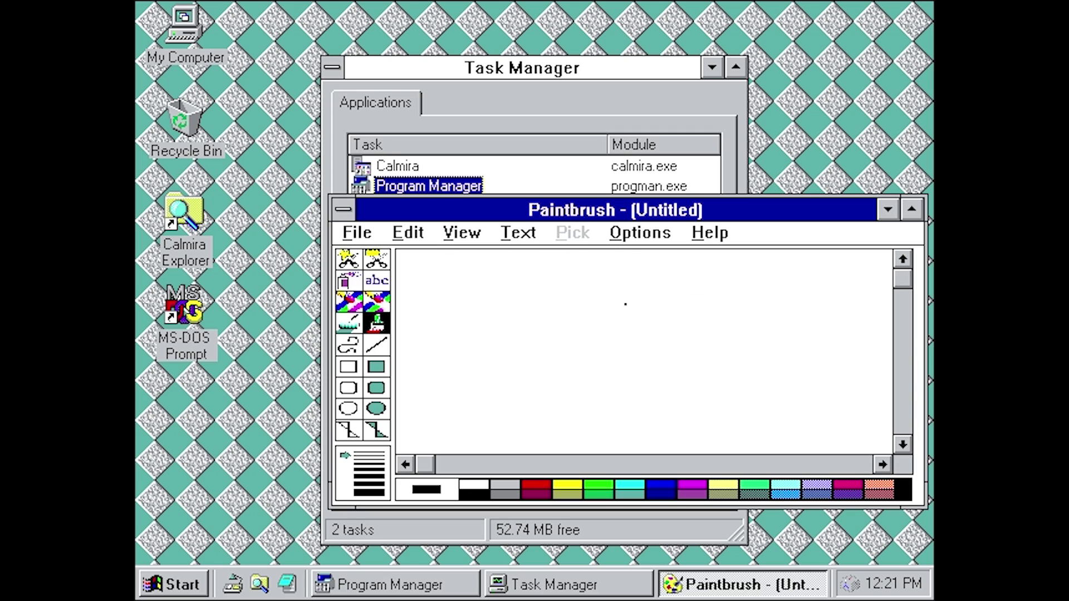
drag(595, 215, 478, 103)
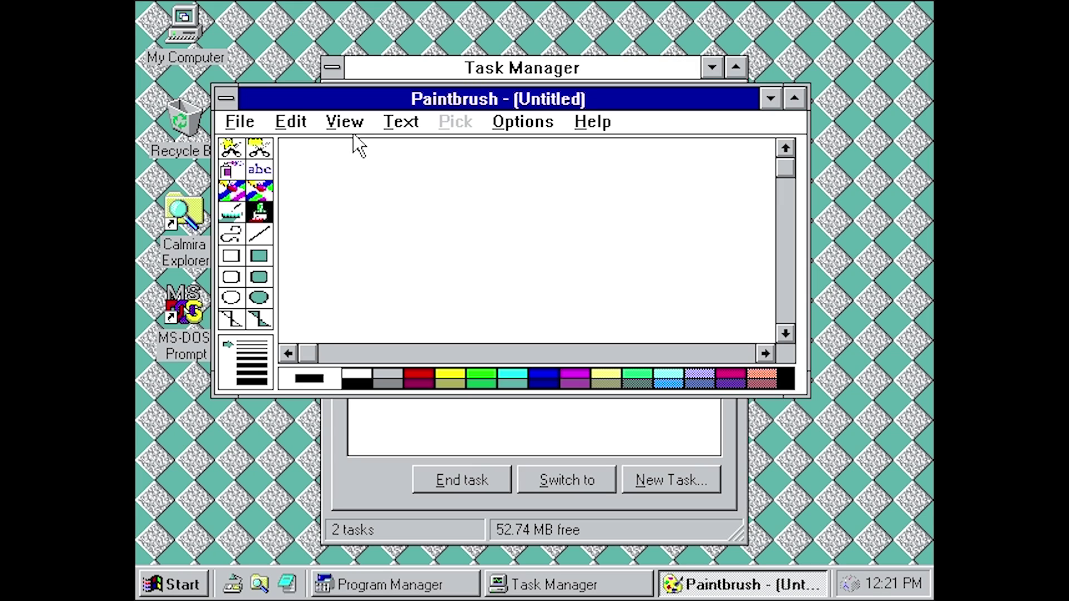
- Close Paintbrush and Task Manager through their system menus
click(225, 98)
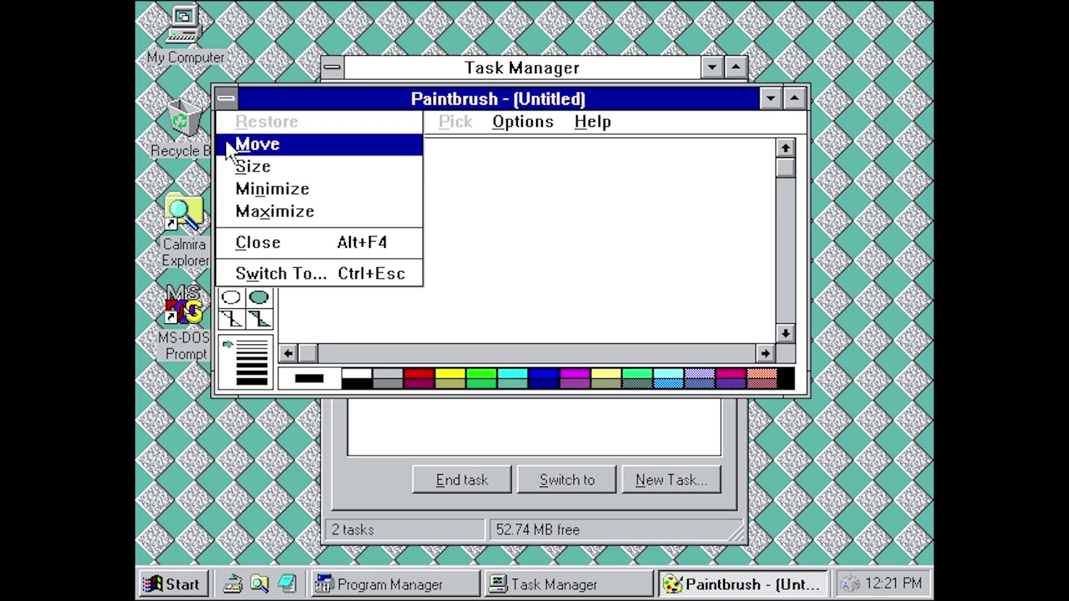
click(257, 242)
click(333, 68)
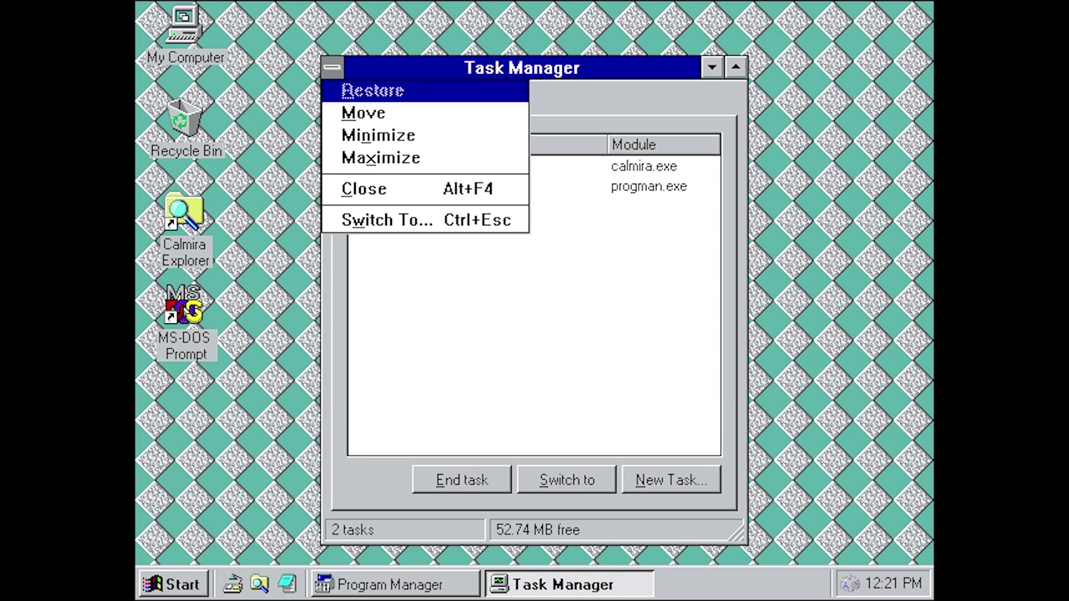
click(346, 189)
right_click(557, 574)
- Open Start Menu Properties and check the Start menu's current order
right_click(532, 594)
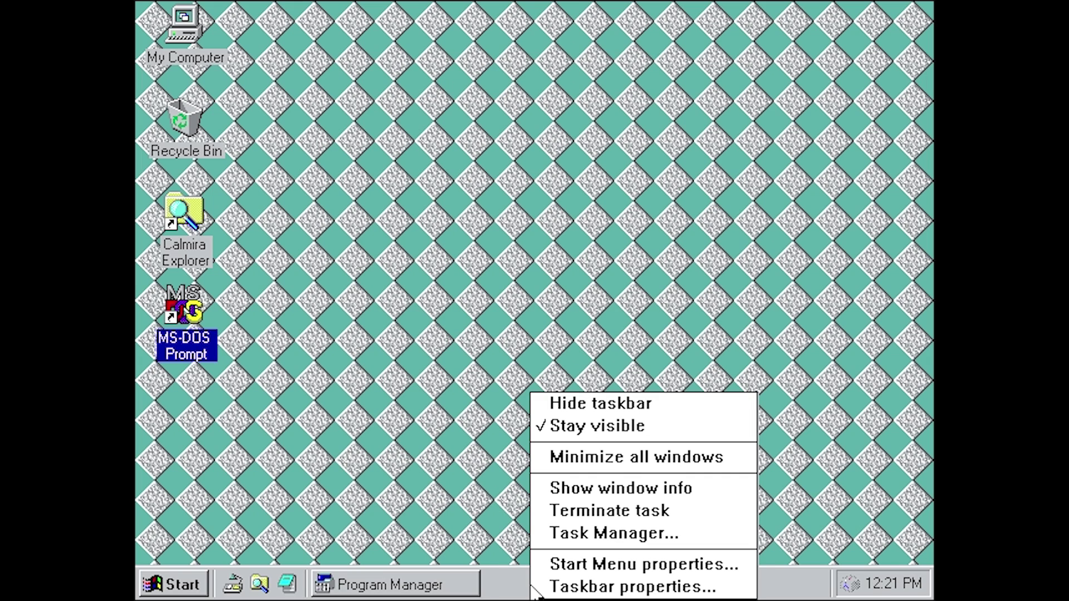
click(543, 563)
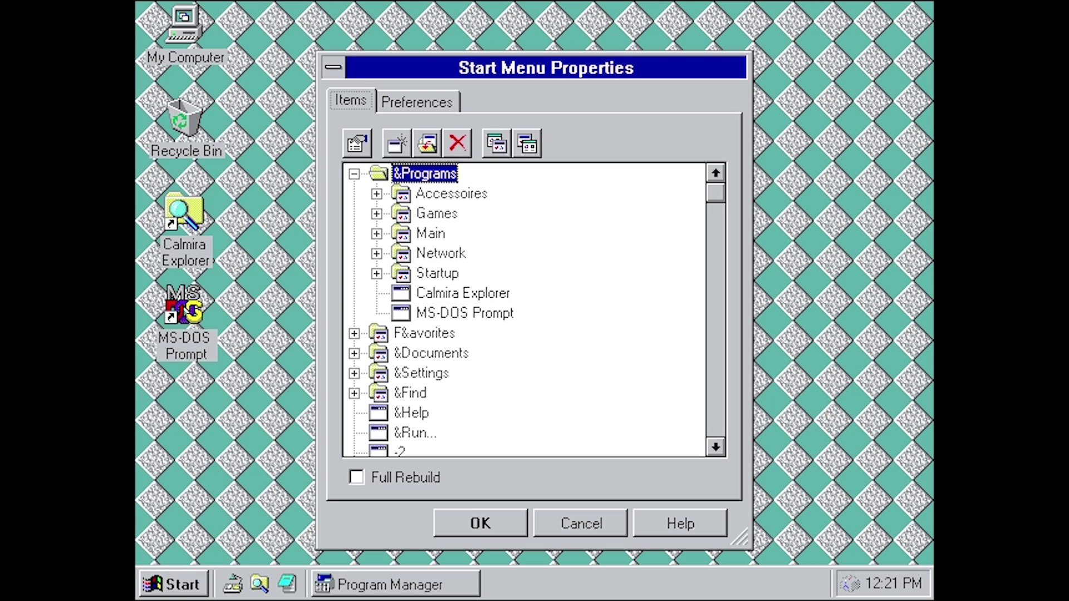
click(161, 586)
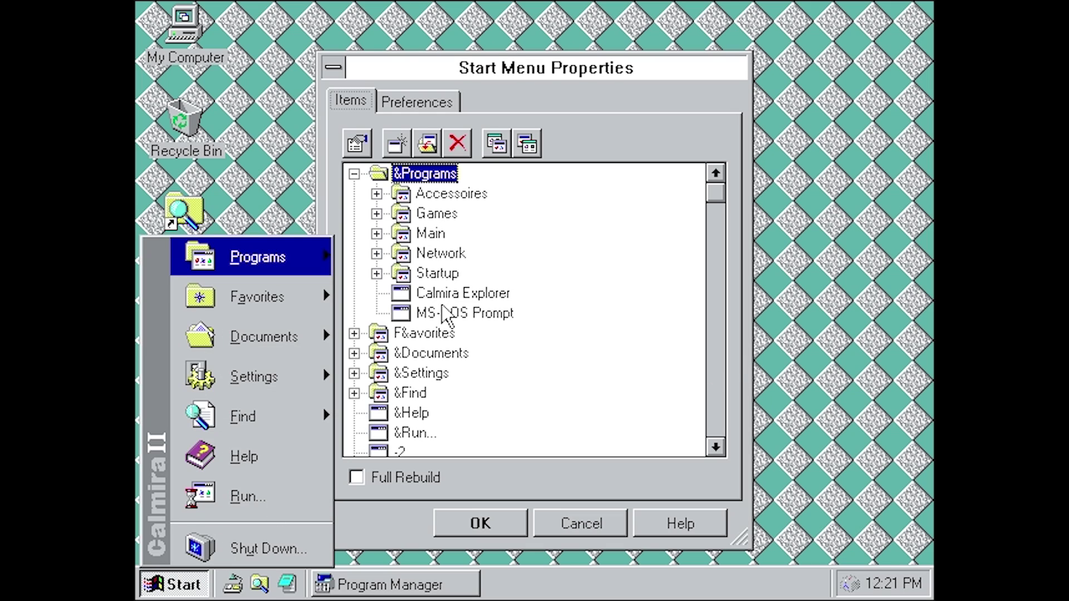
click(440, 214)
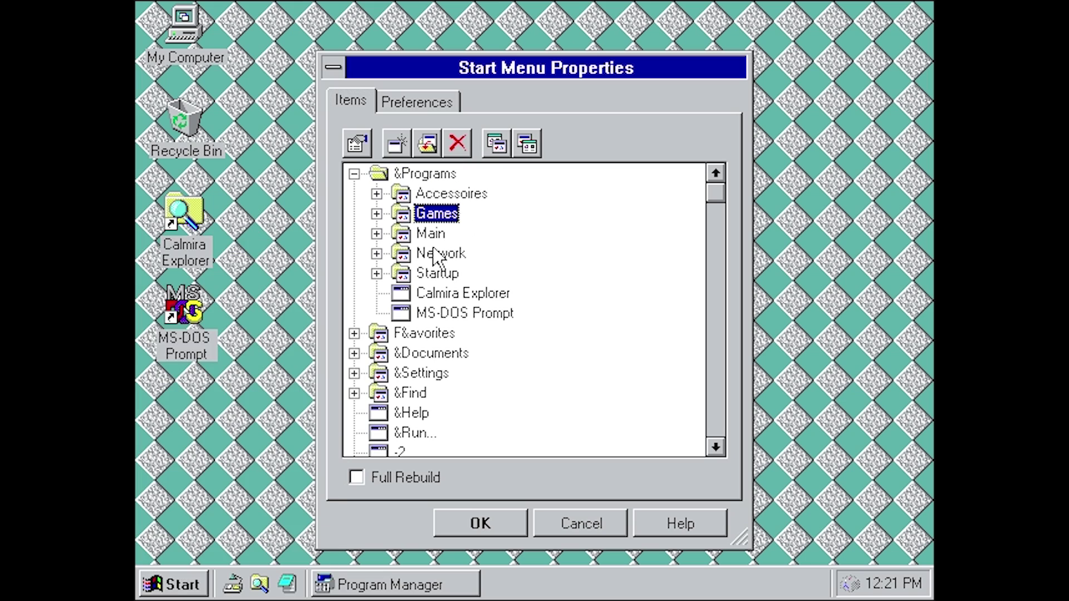
- Move Favorites above Programs and Documents to the top, verify, and apply with OK
drag(420, 334, 440, 178)
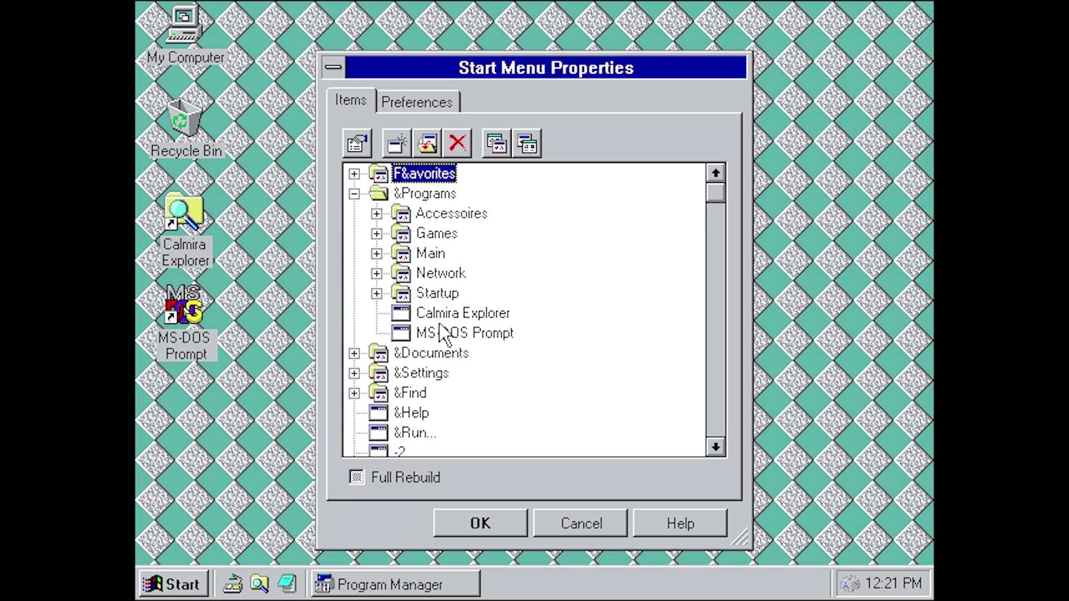
drag(434, 356, 440, 178)
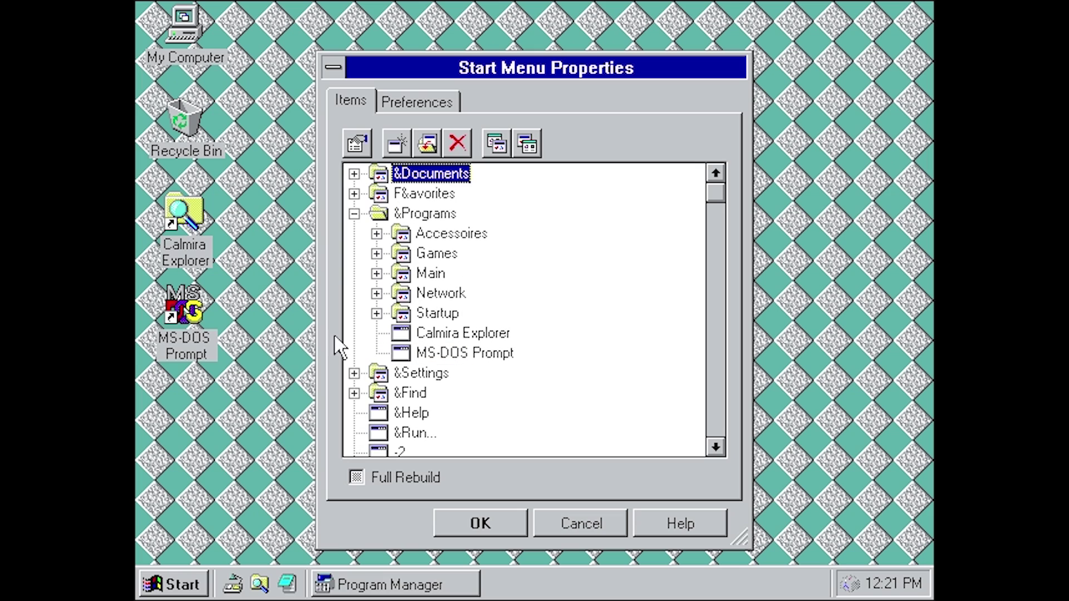
click(198, 589)
click(590, 479)
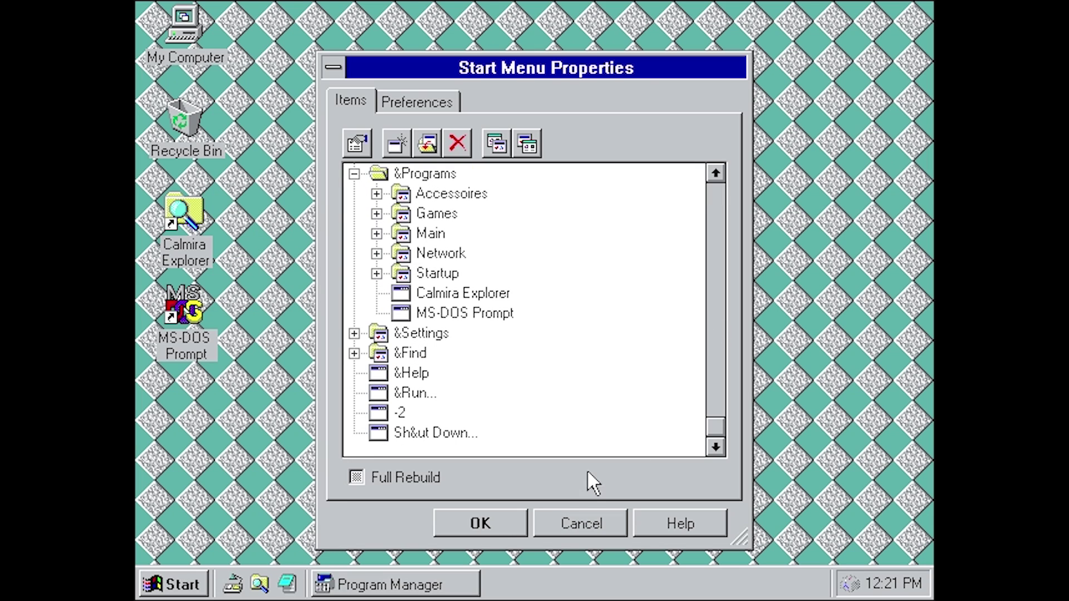
click(481, 524)
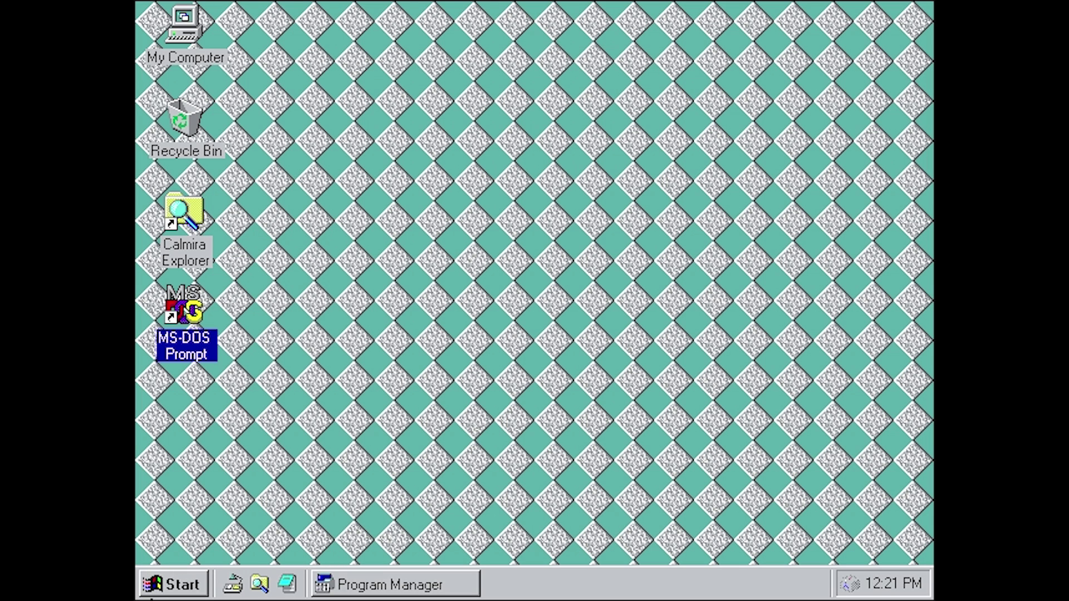
- Check the Start menu shows Documents first with its submenu, then close and reopen it
click(154, 593)
mouse_move(210, 266)
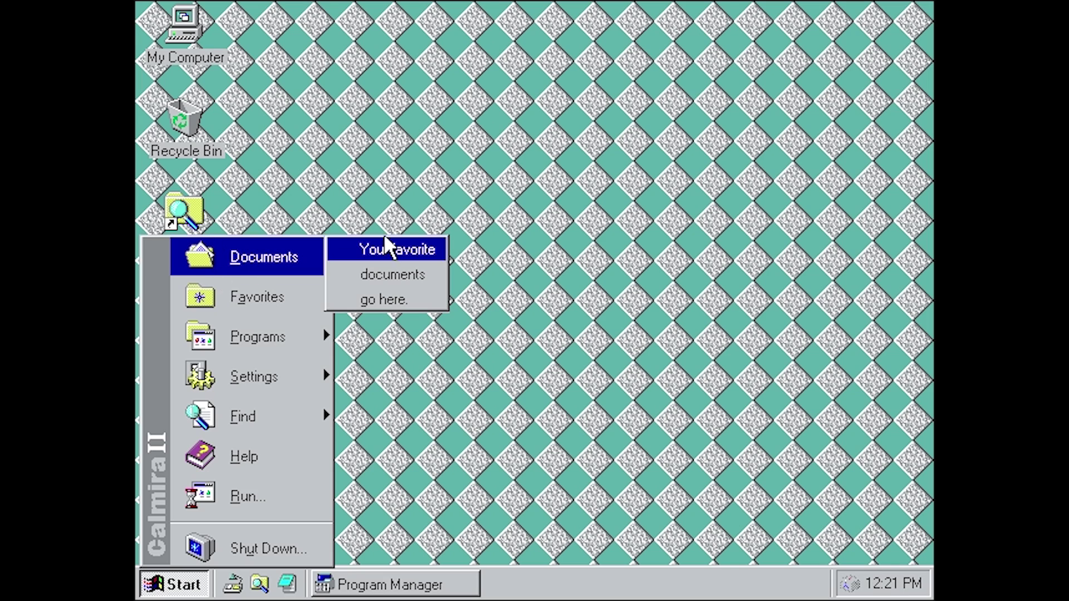
click(386, 276)
click(177, 584)
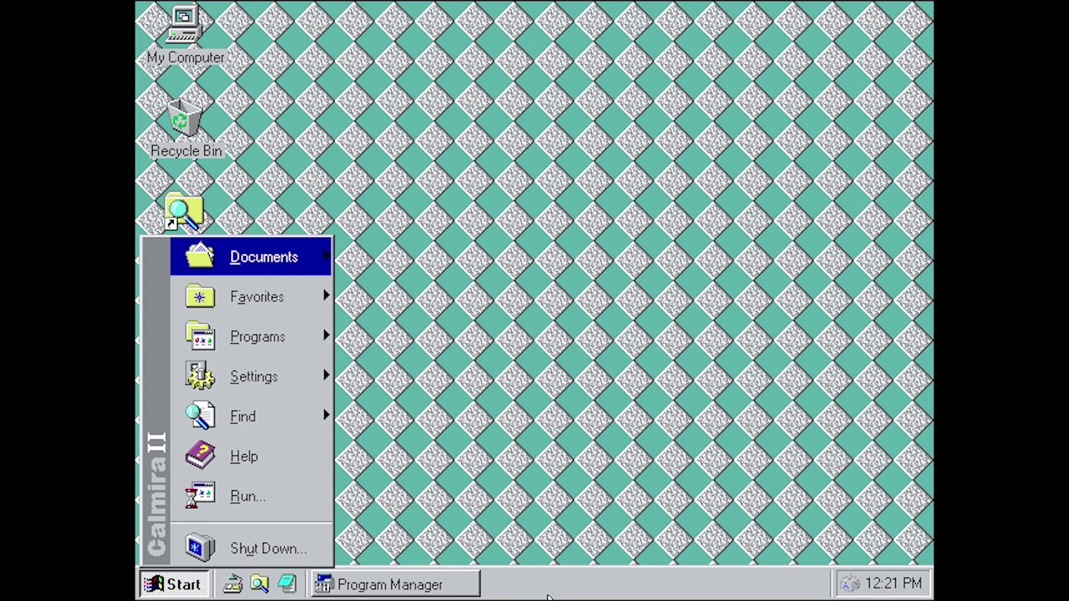
click(544, 488)
- Choose Normal Windows 3.1 menu in Start Menu Preferences, apply, and open the Start menu
right_click(544, 566)
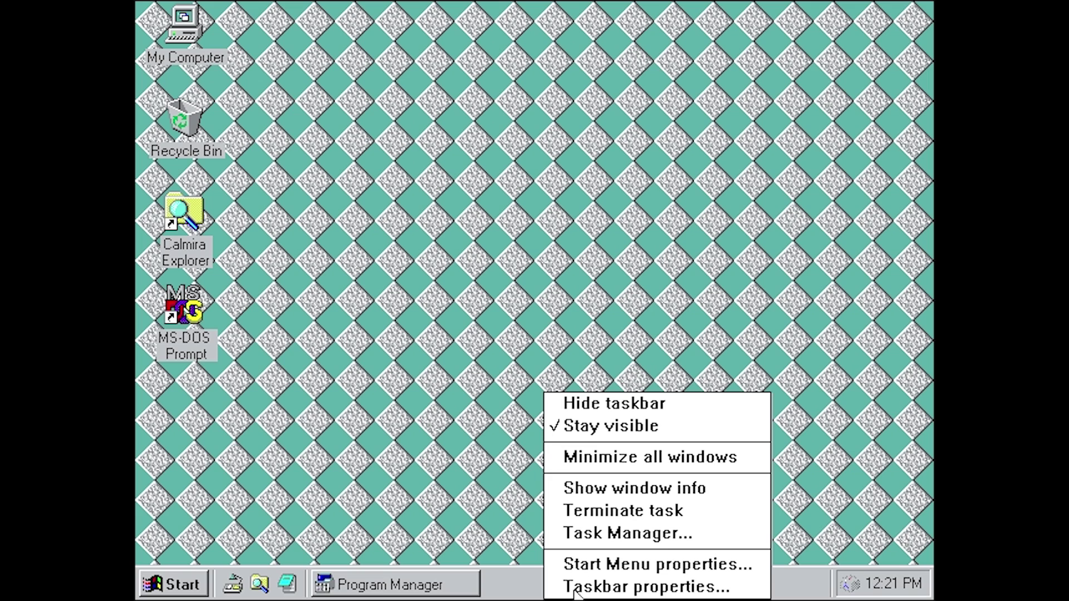
click(575, 565)
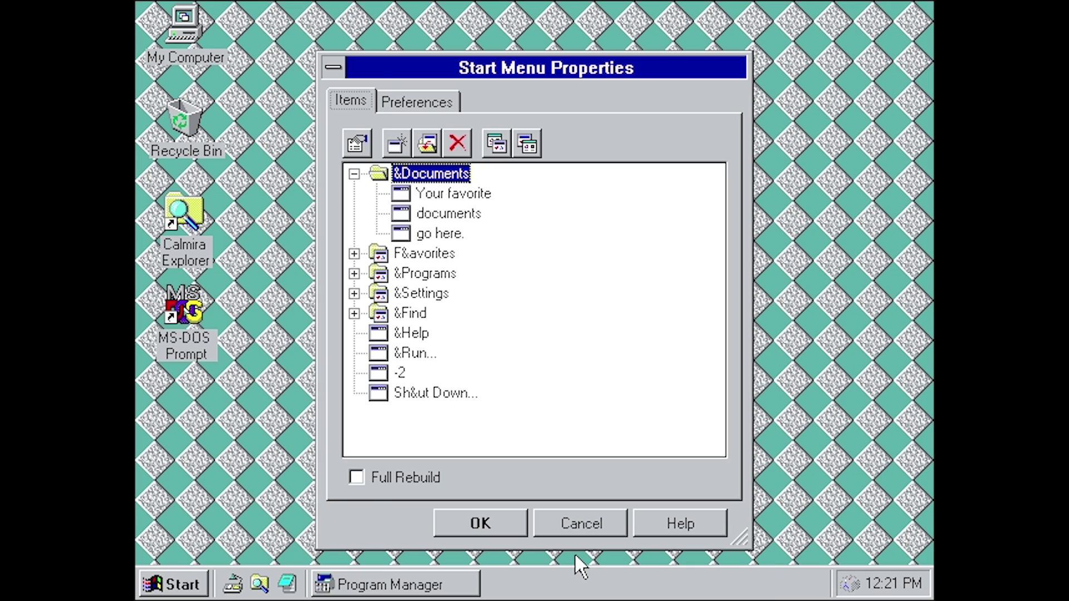
click(429, 101)
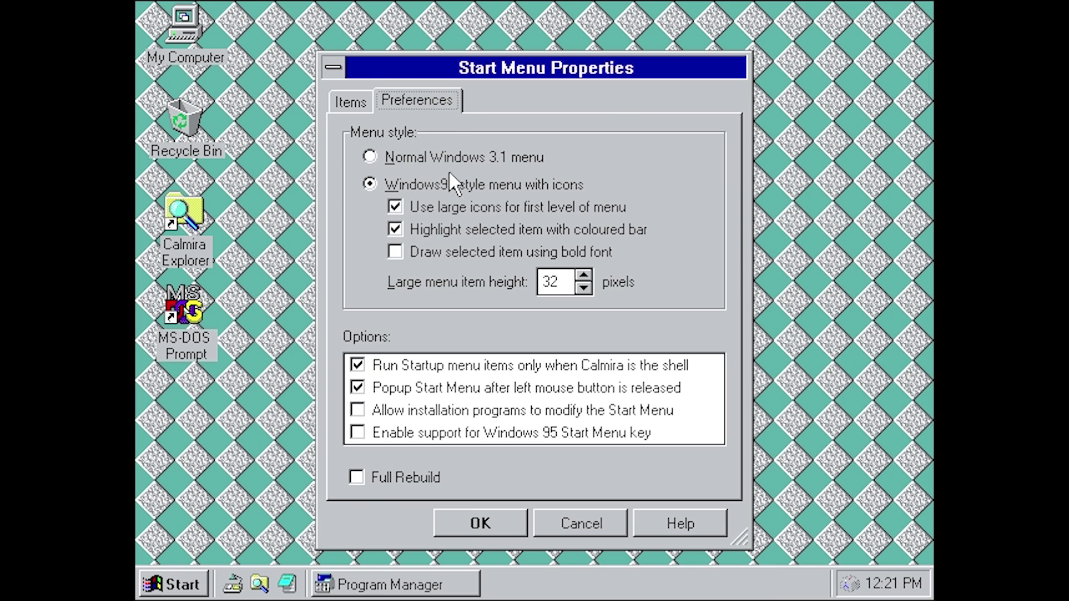
drag(471, 67, 531, 68)
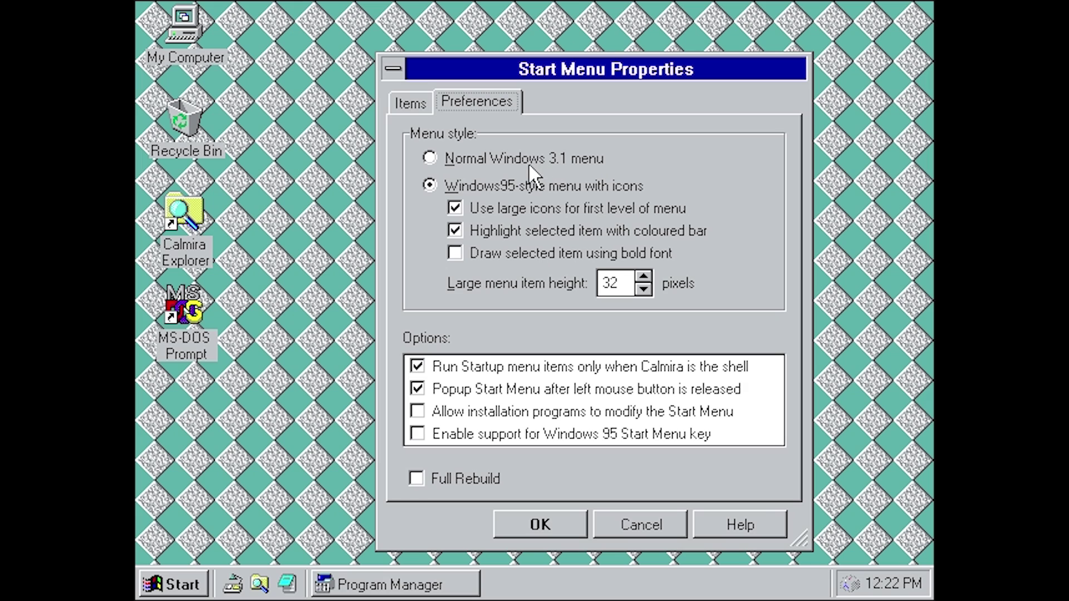
click(515, 158)
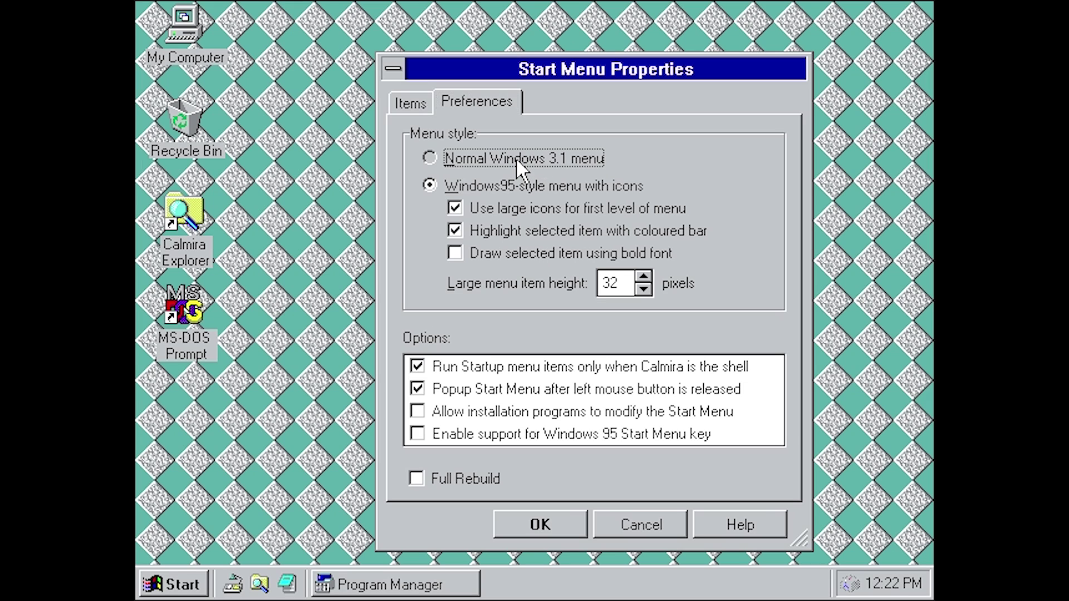
click(540, 524)
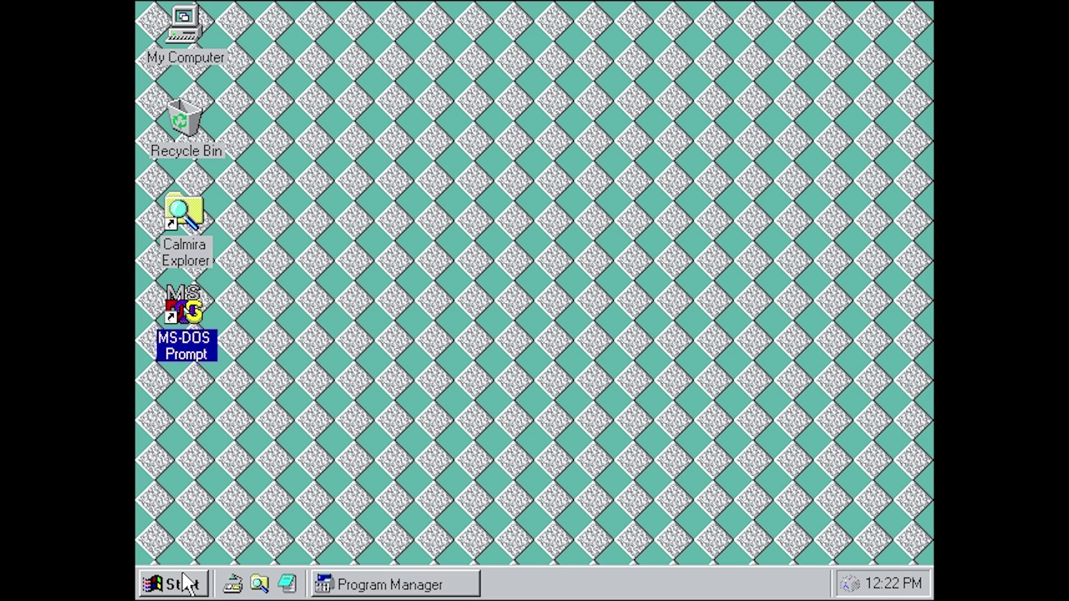
click(179, 583)
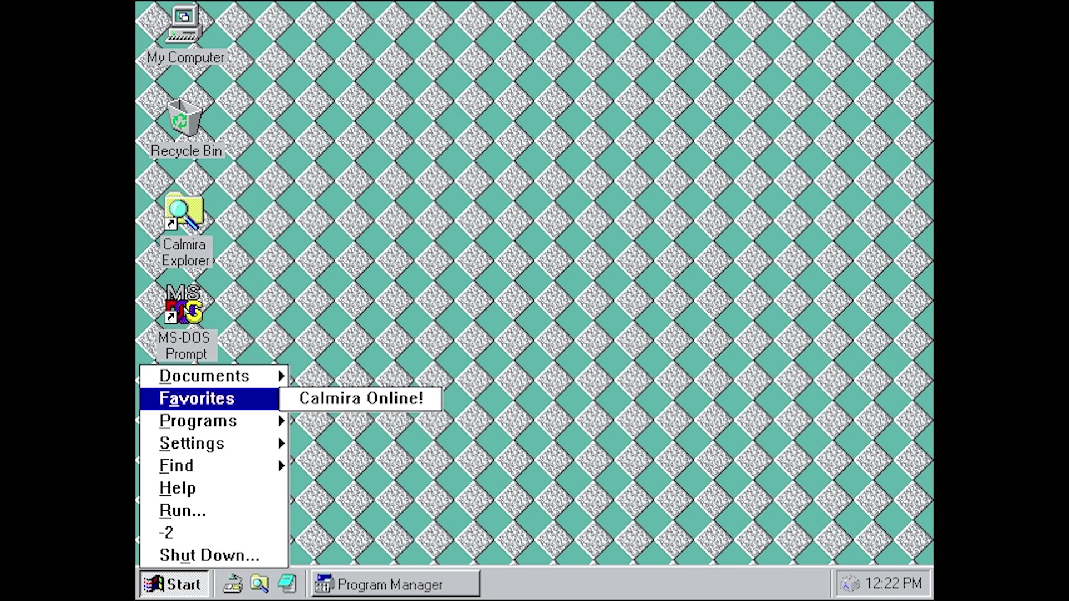
- Browse the Programs, Settings and Control Panel submenus, close the menu, and show taskbar options
mouse_move(249, 419)
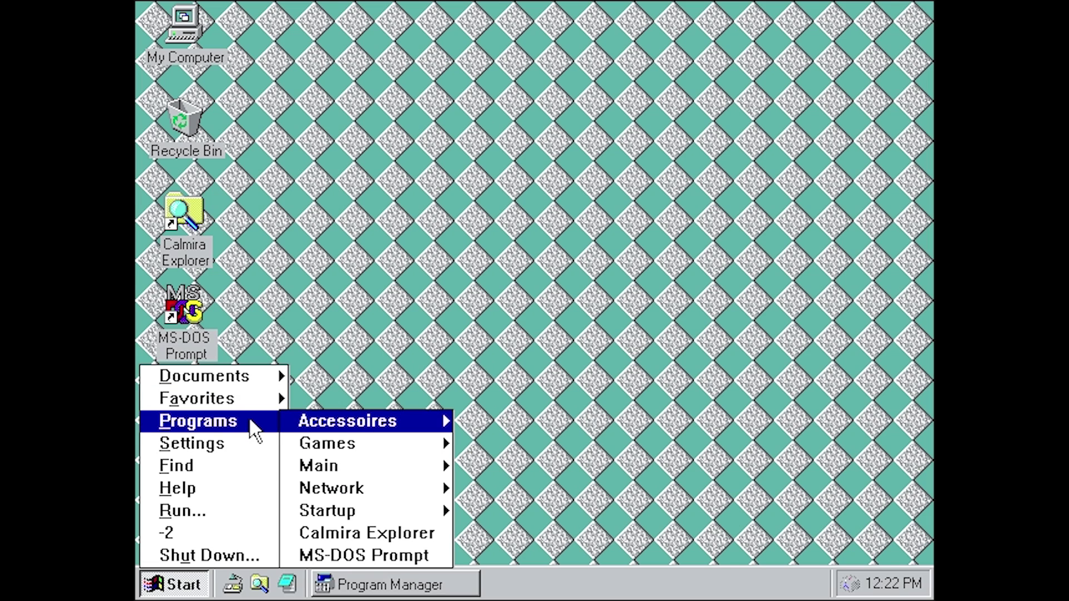
mouse_move(209, 449)
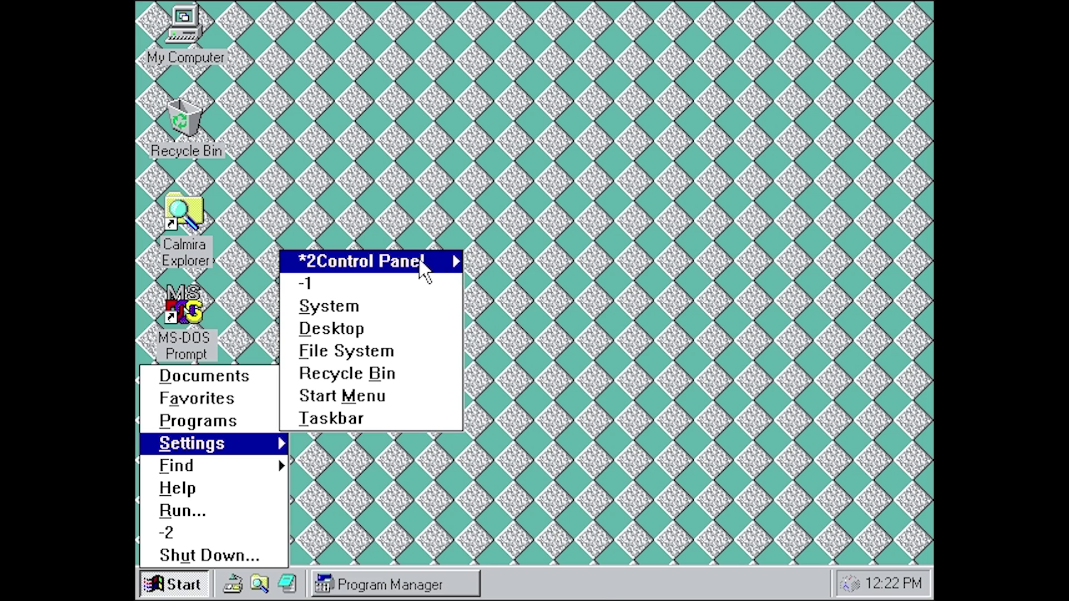
mouse_move(424, 267)
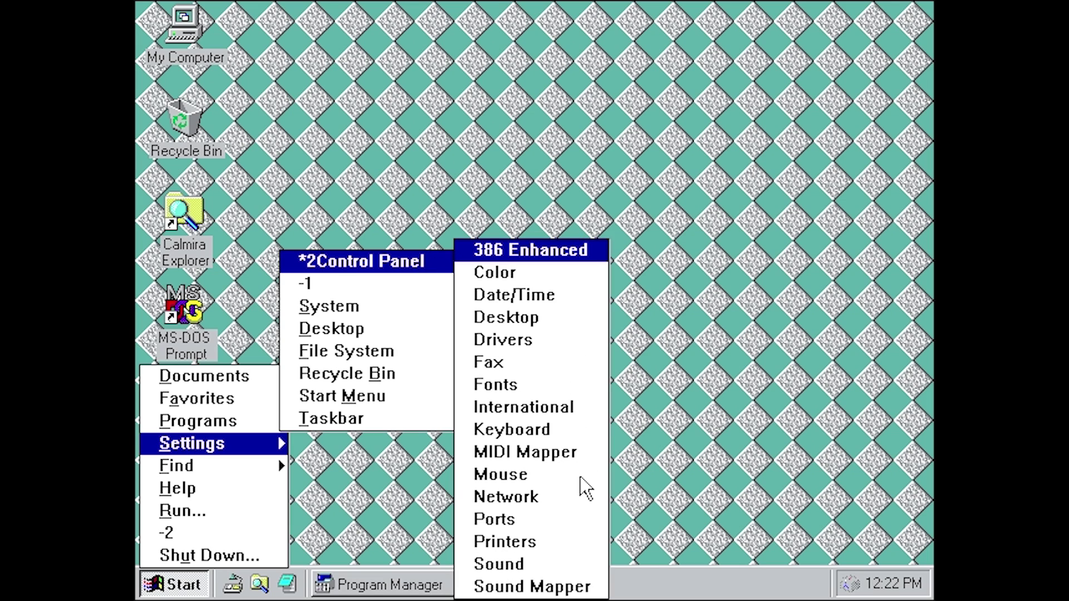
click(740, 332)
right_click(607, 589)
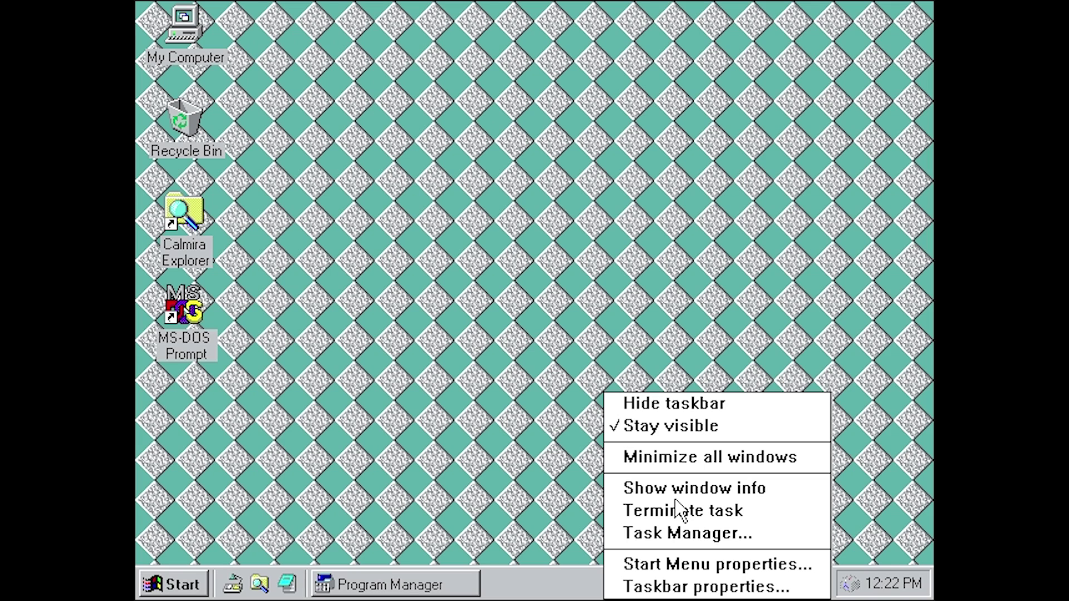
- Restore the Windows95-style menu with icons and enable Windows 95 Start Menu key support
click(712, 563)
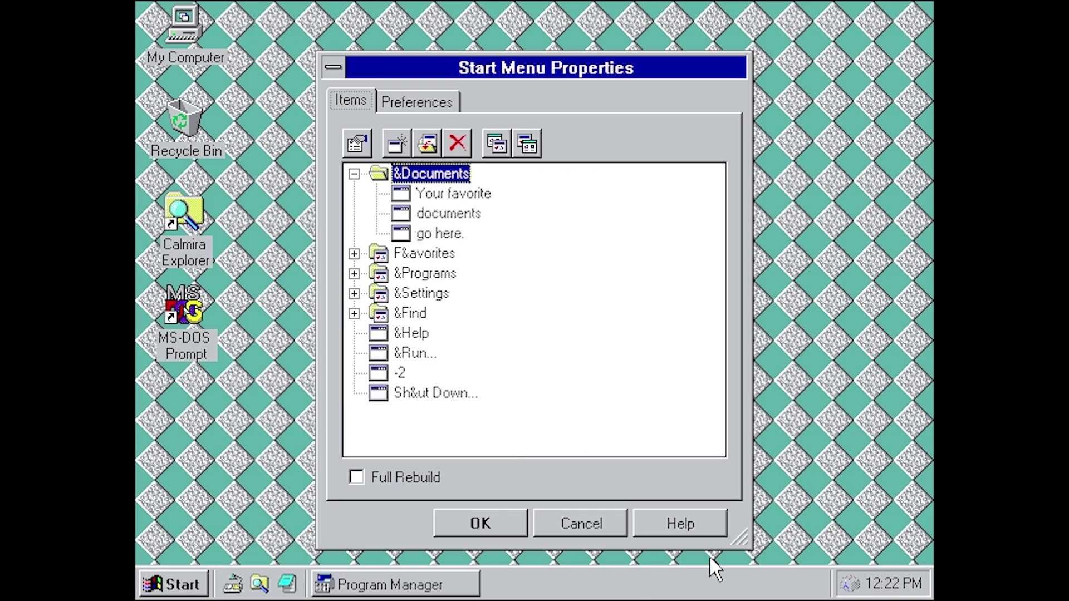
click(401, 109)
click(396, 177)
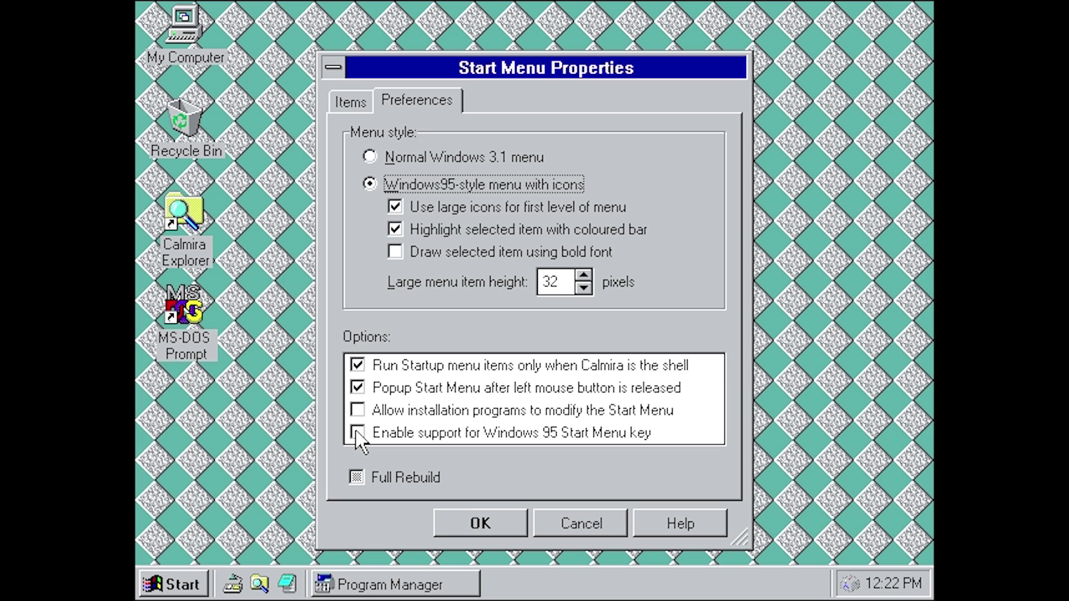
click(436, 440)
click(497, 523)
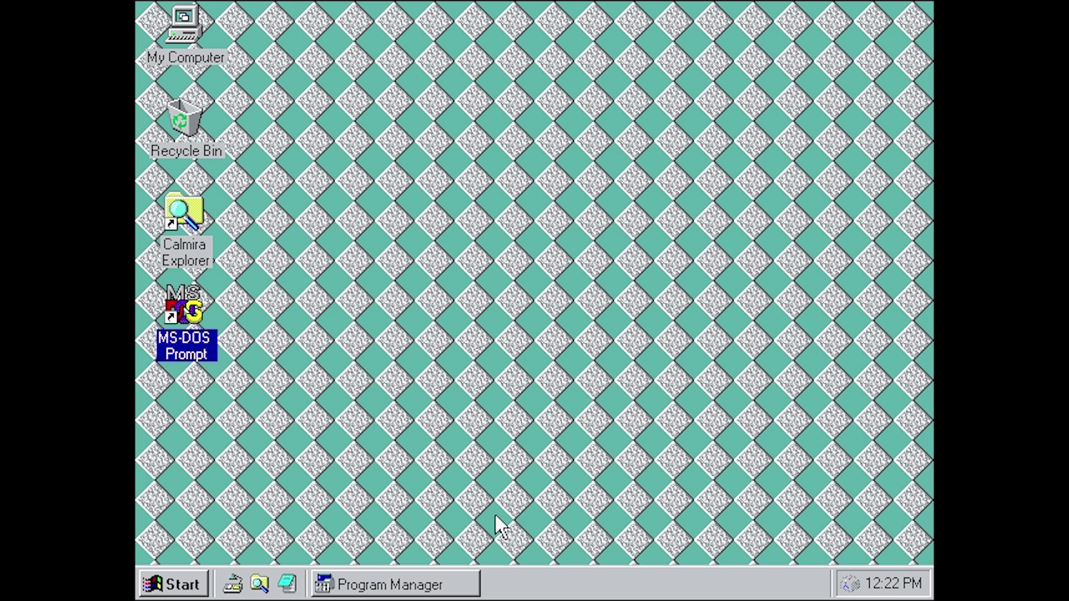
- Open and close the Start menu twice with the Windows key, then open Start Menu properties
key(super)
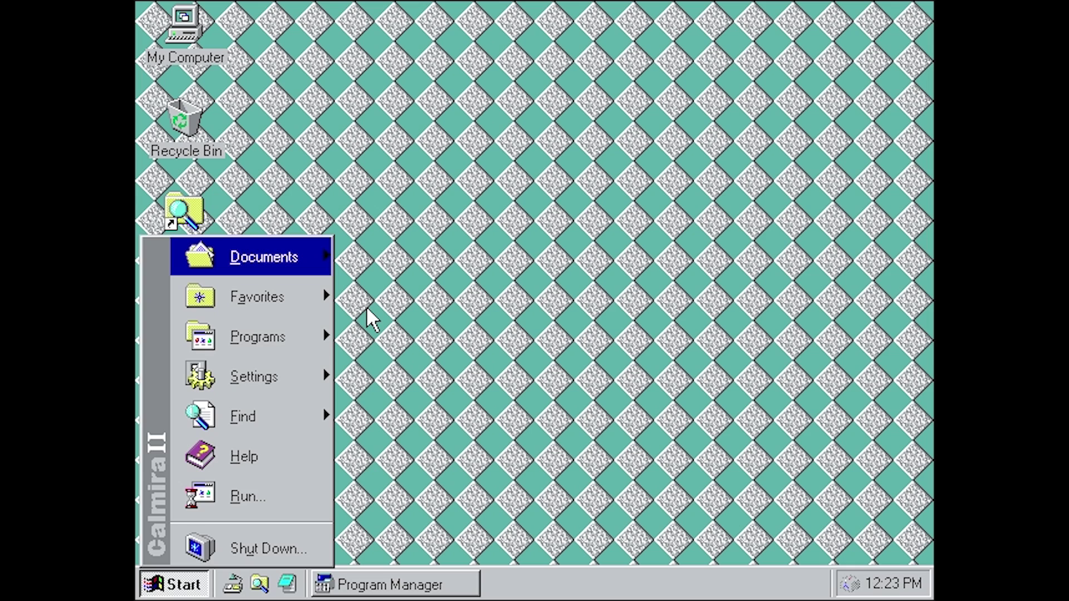
key(Escape)
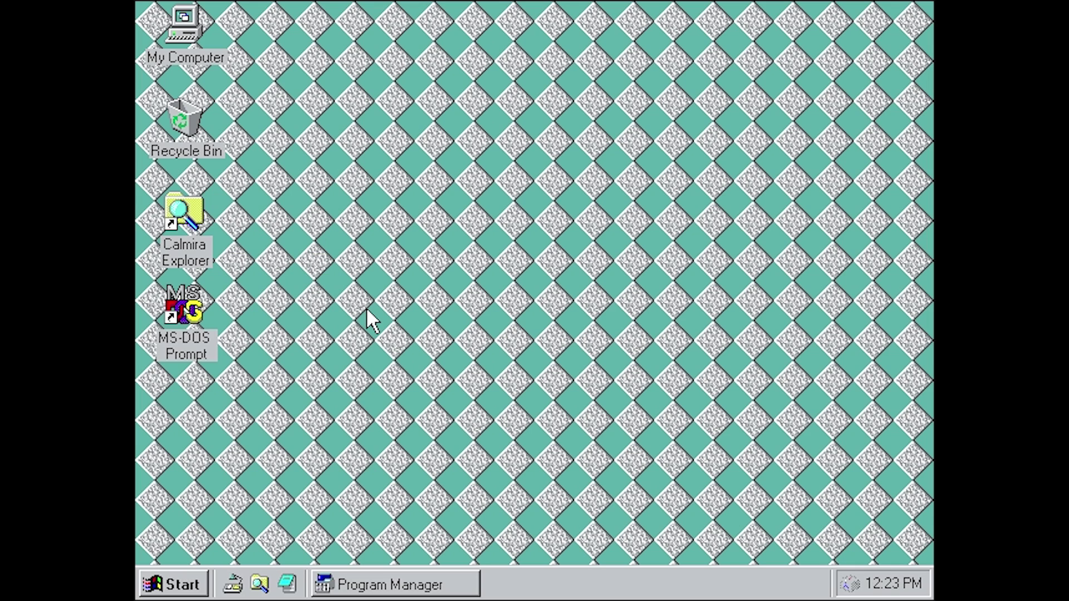
key(super)
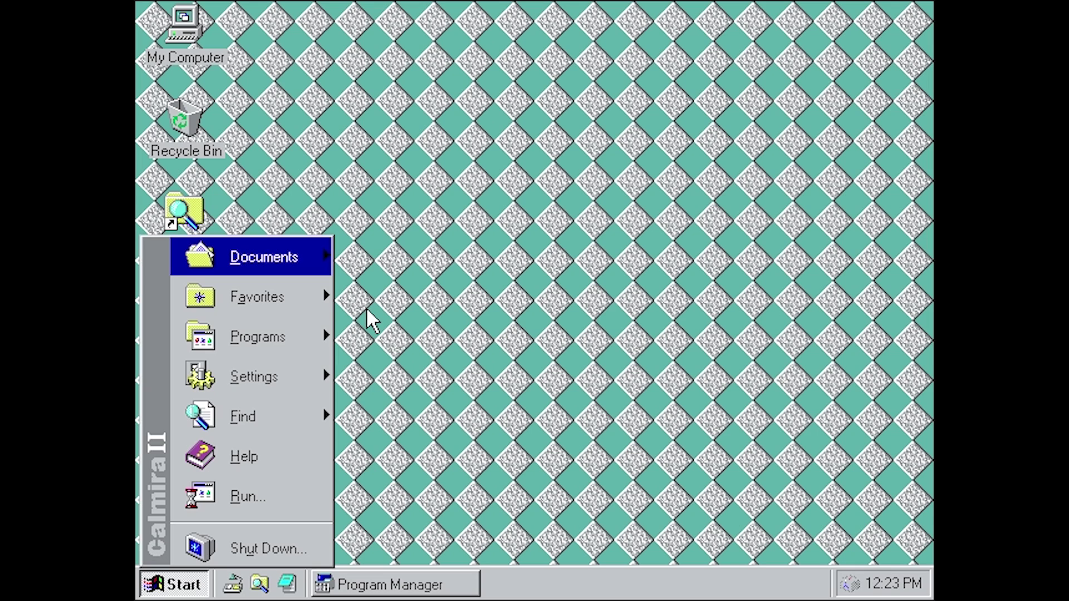
key(Escape)
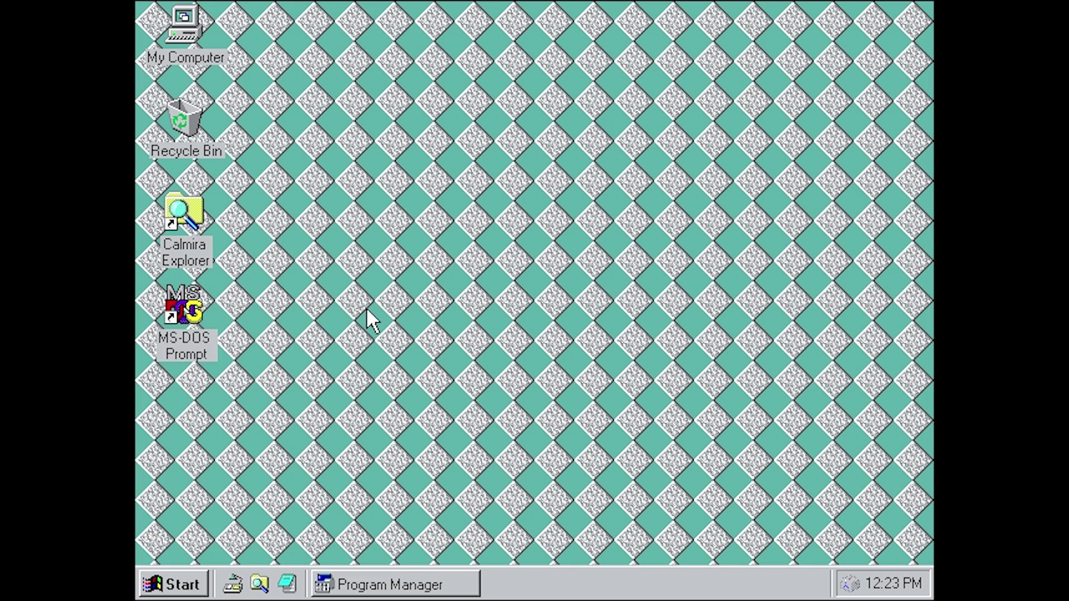
right_click(568, 584)
click(622, 564)
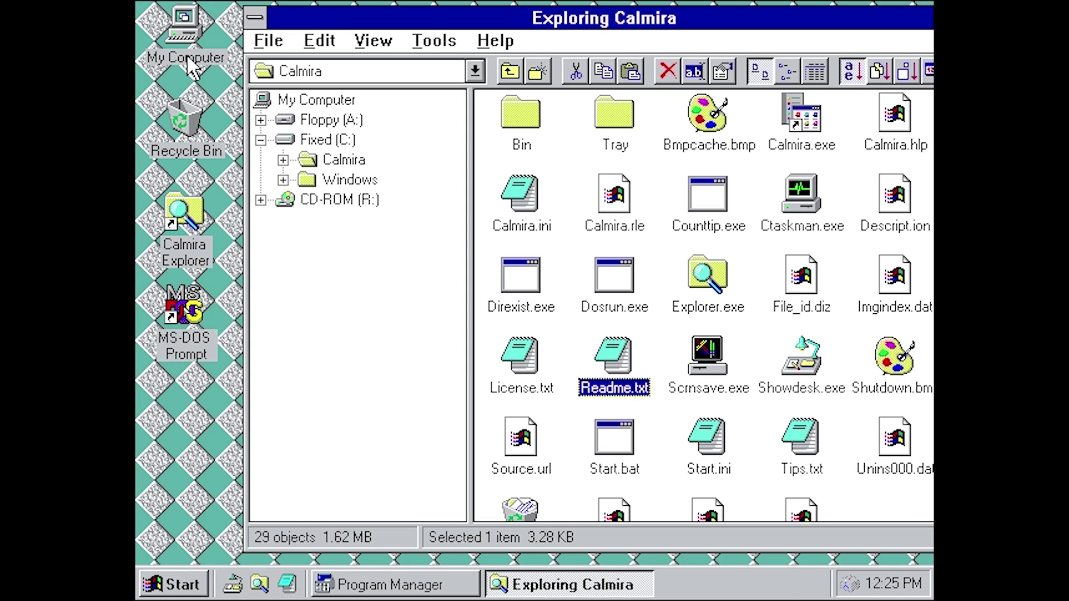
double_click(194, 133)
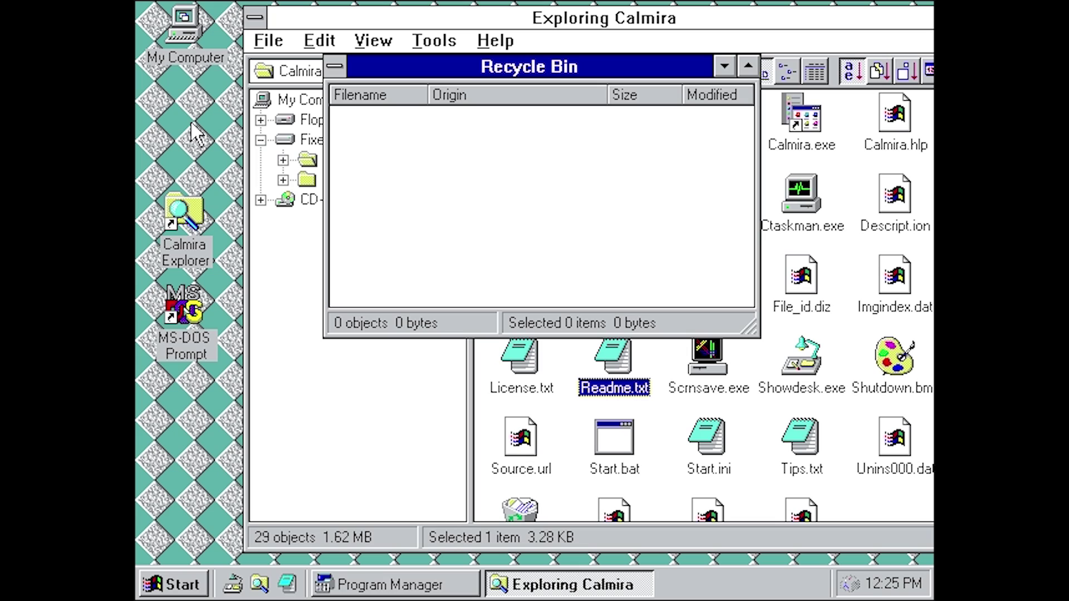
click(337, 68)
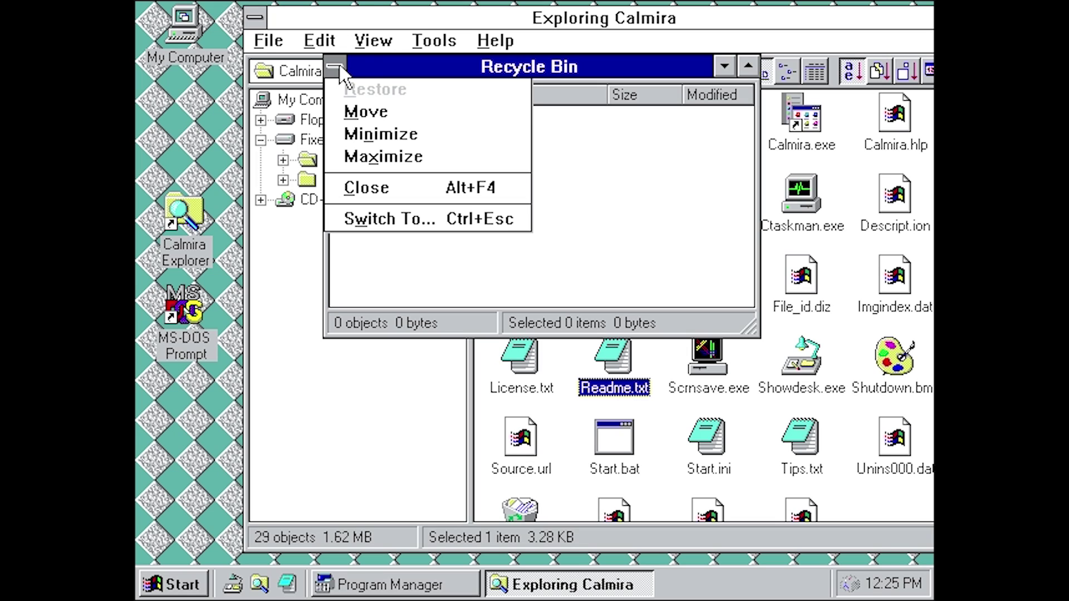
click(368, 134)
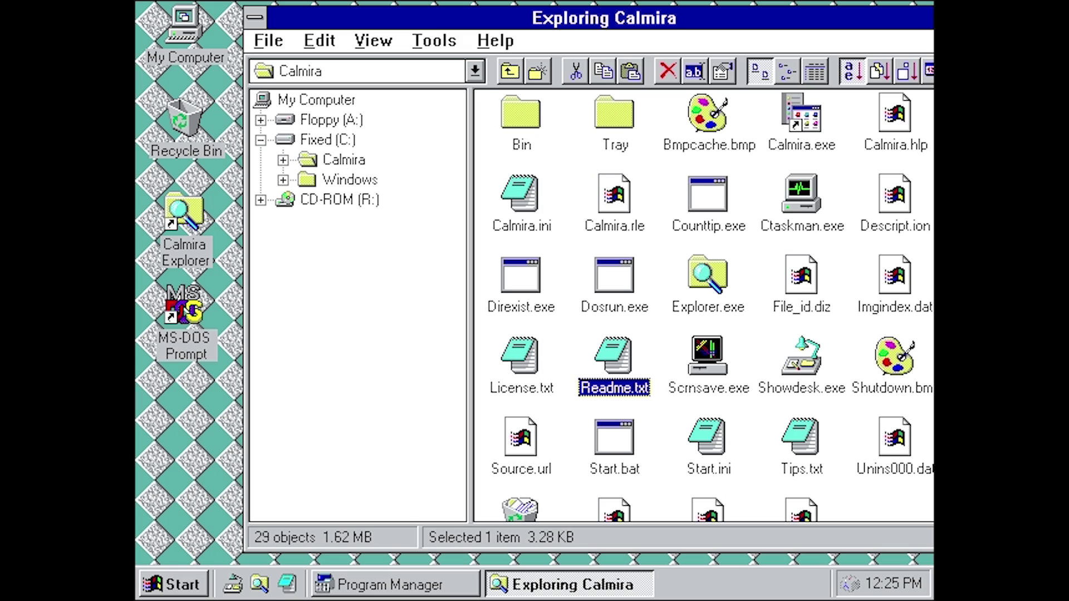
- Delete C33setup.exe from drive C, confirming Yes, then open the Recycle Bin to see it
click(325, 160)
double_click(327, 142)
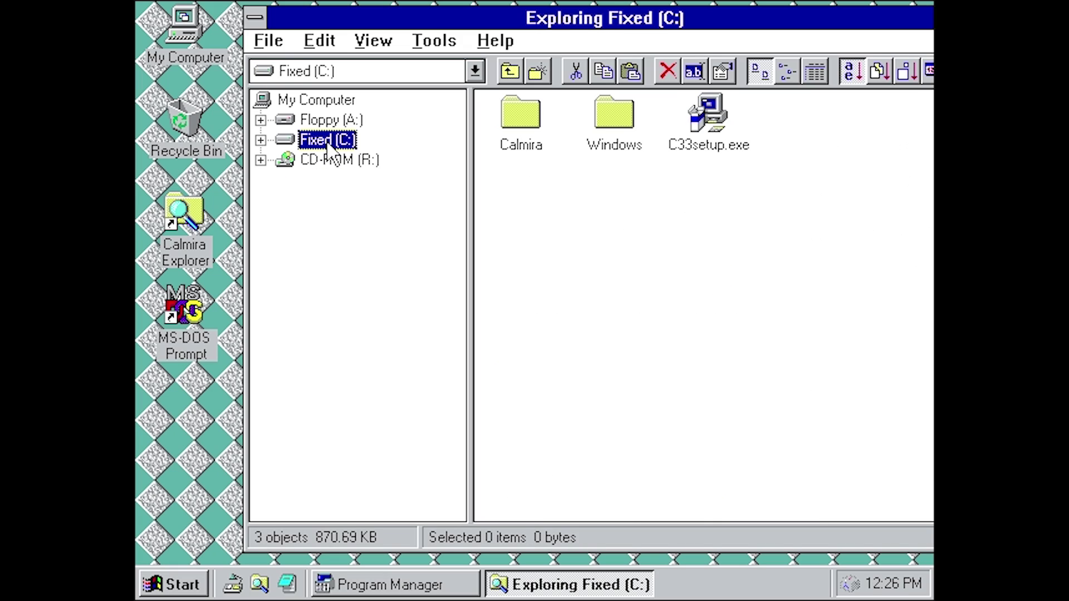
click(715, 140)
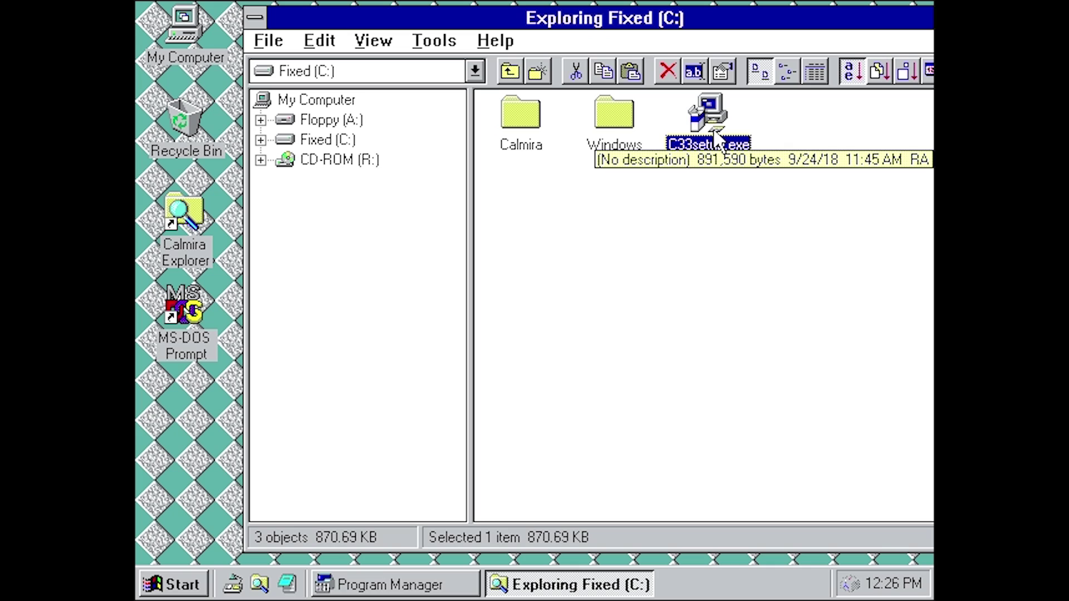
right_click(718, 134)
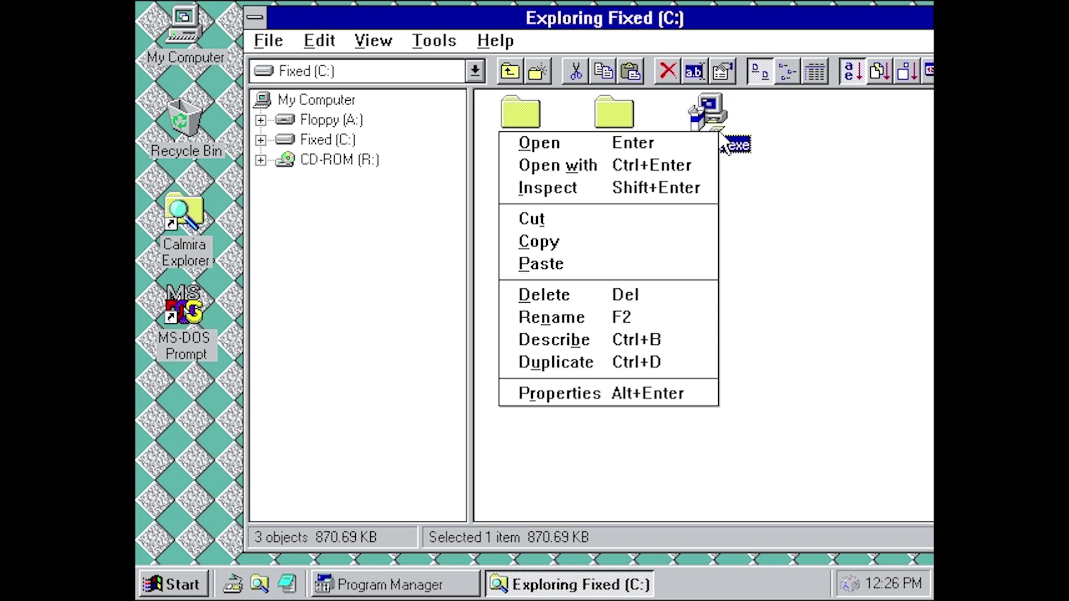
click(564, 296)
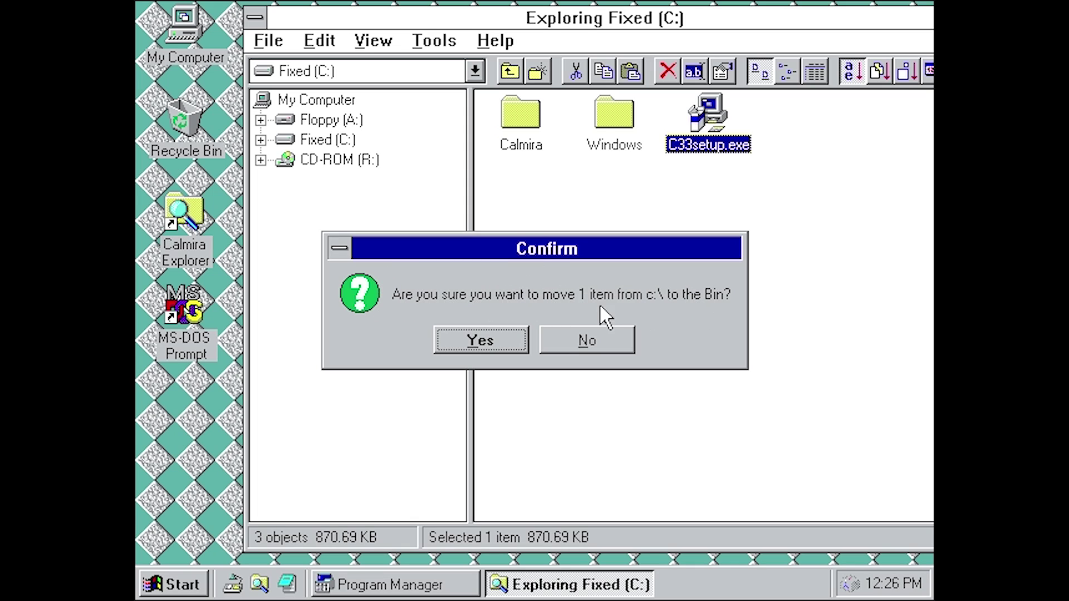
click(470, 336)
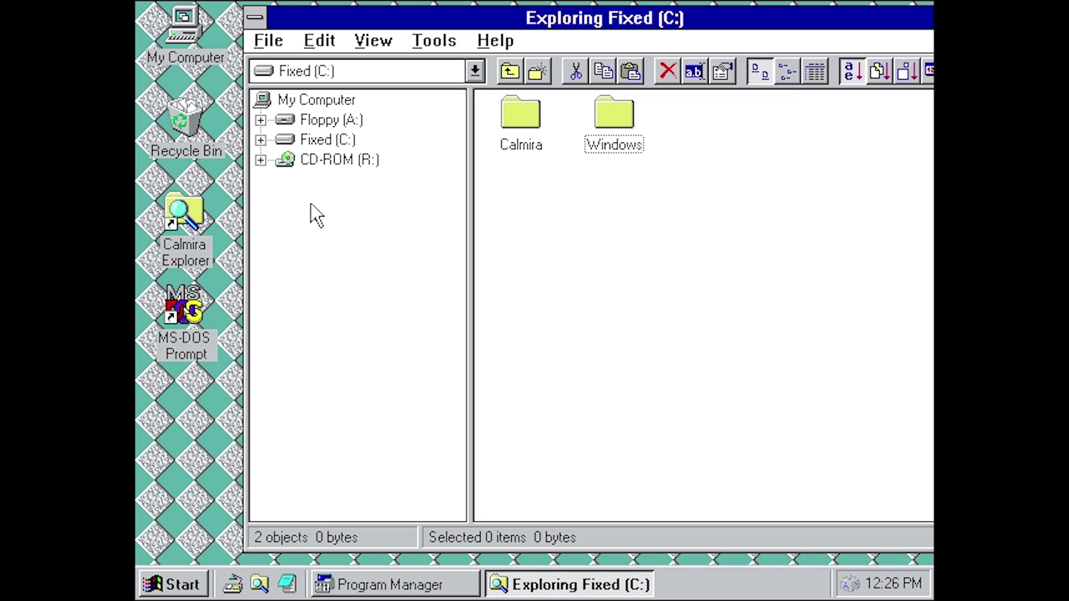
click(191, 144)
double_click(190, 140)
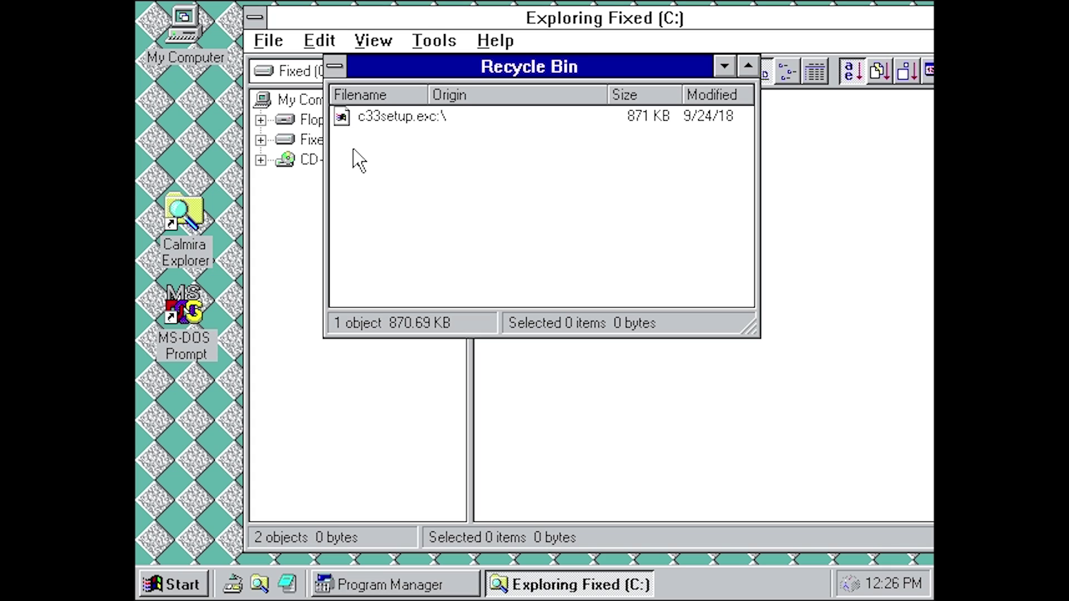
- Permanently empty c33setup.exe from the Recycle Bin, confirming with Yes, then close the Bin window
drag(445, 72, 442, 92)
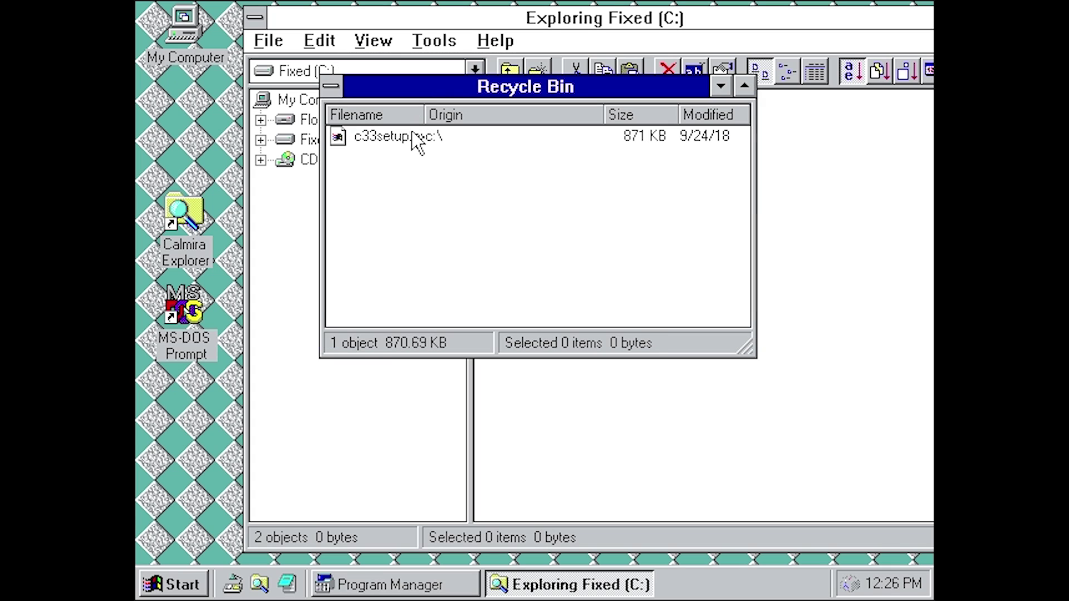
right_click(413, 137)
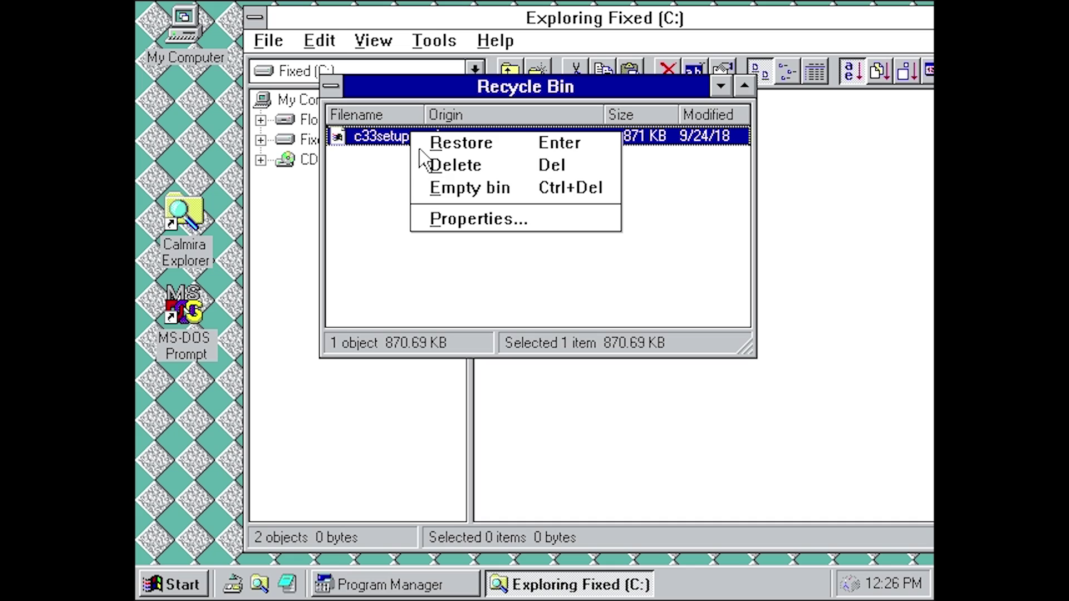
click(468, 186)
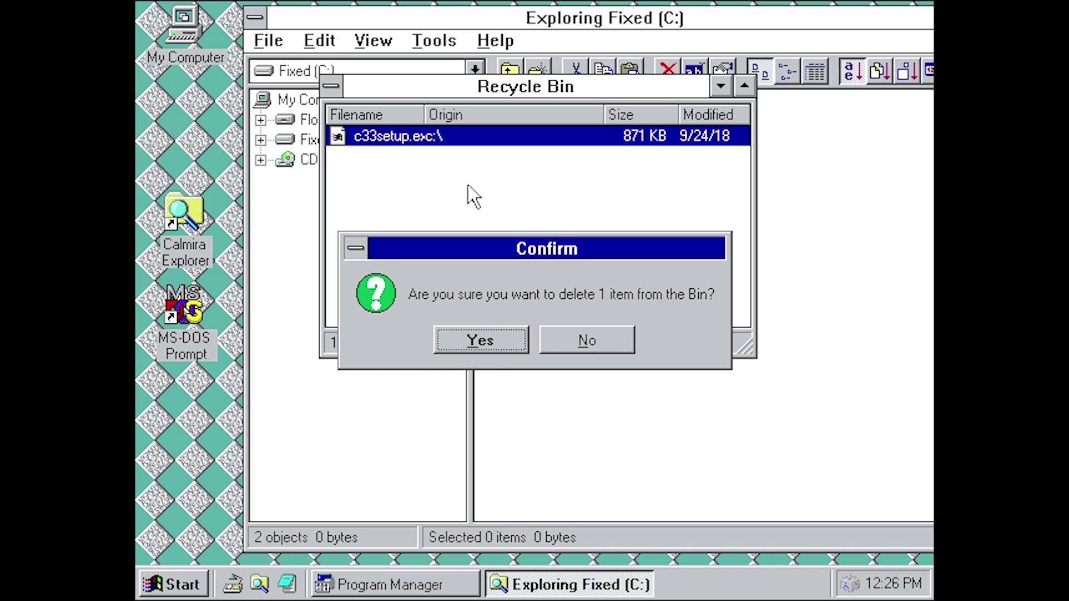
click(478, 346)
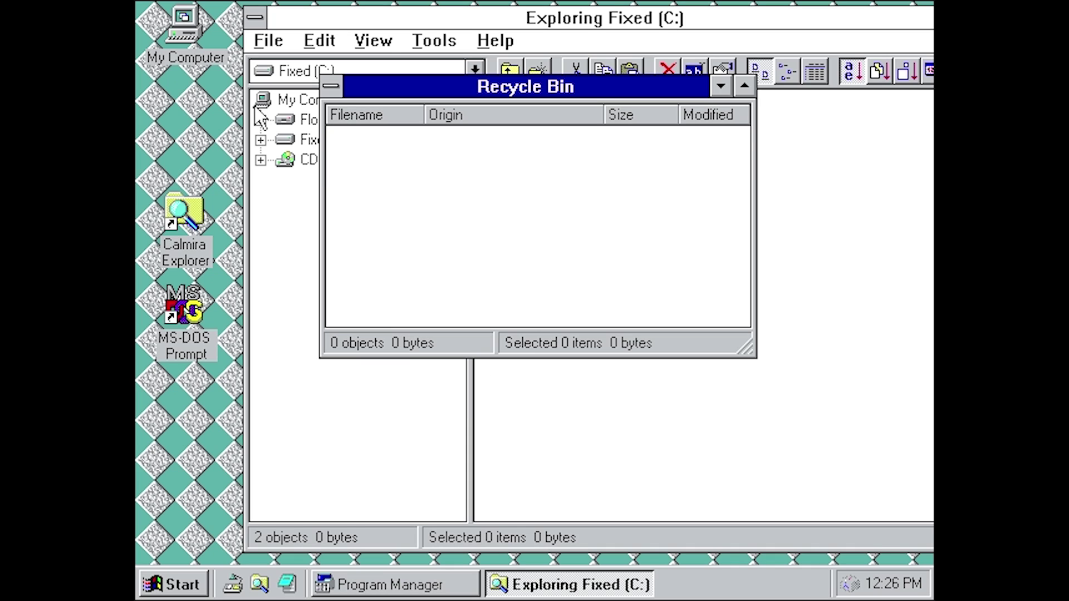
click(331, 86)
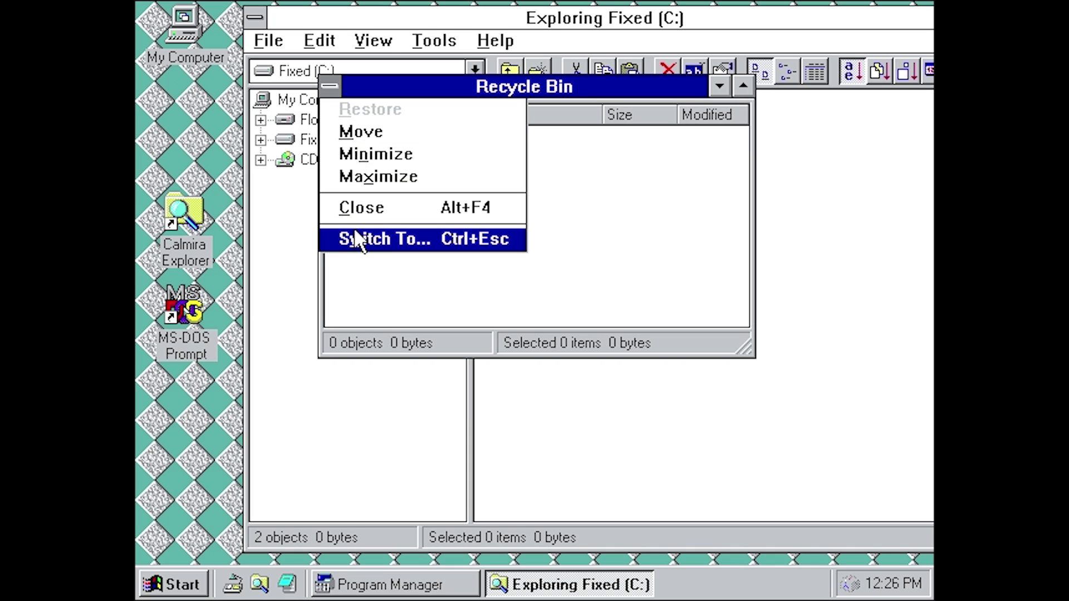
click(356, 211)
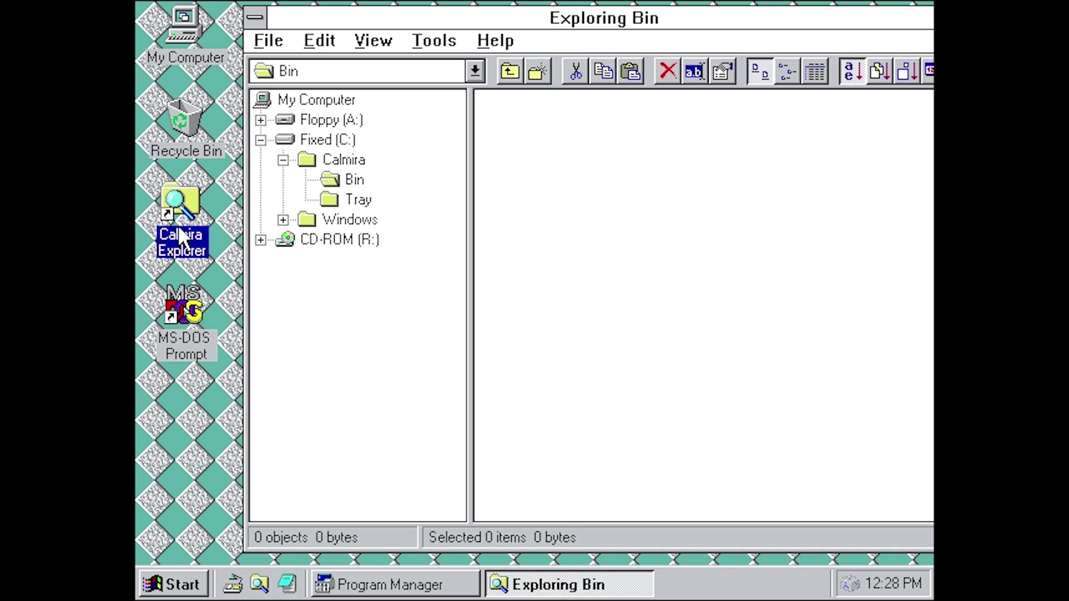
- Launch the Calmira Explorer desktop shortcut, scroll its file list to the top, then close it
drag(183, 240, 189, 206)
double_click(189, 210)
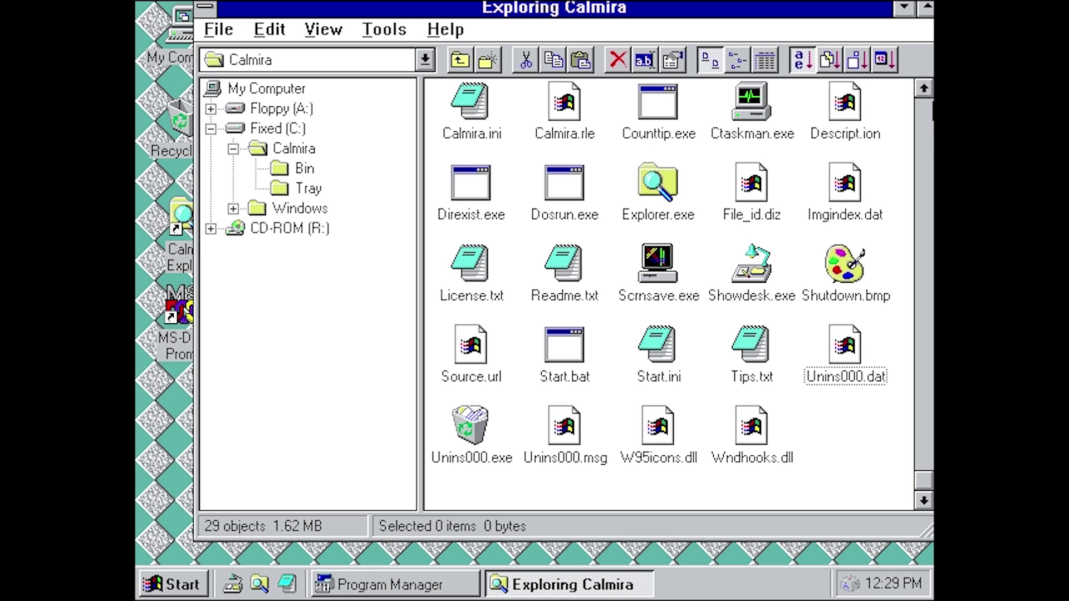
click(925, 88)
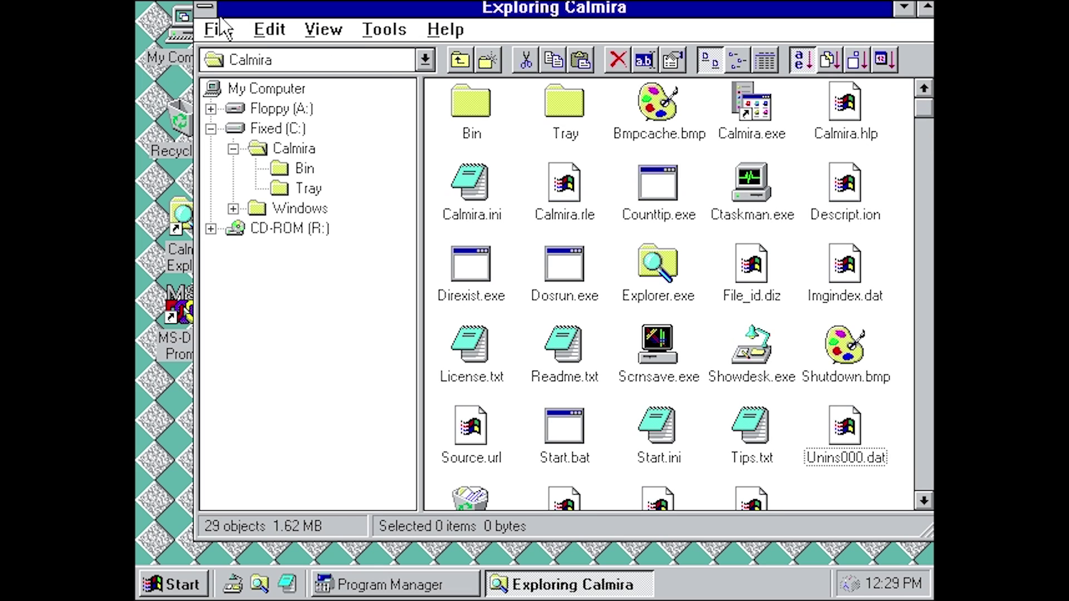
click(205, 7)
click(247, 130)
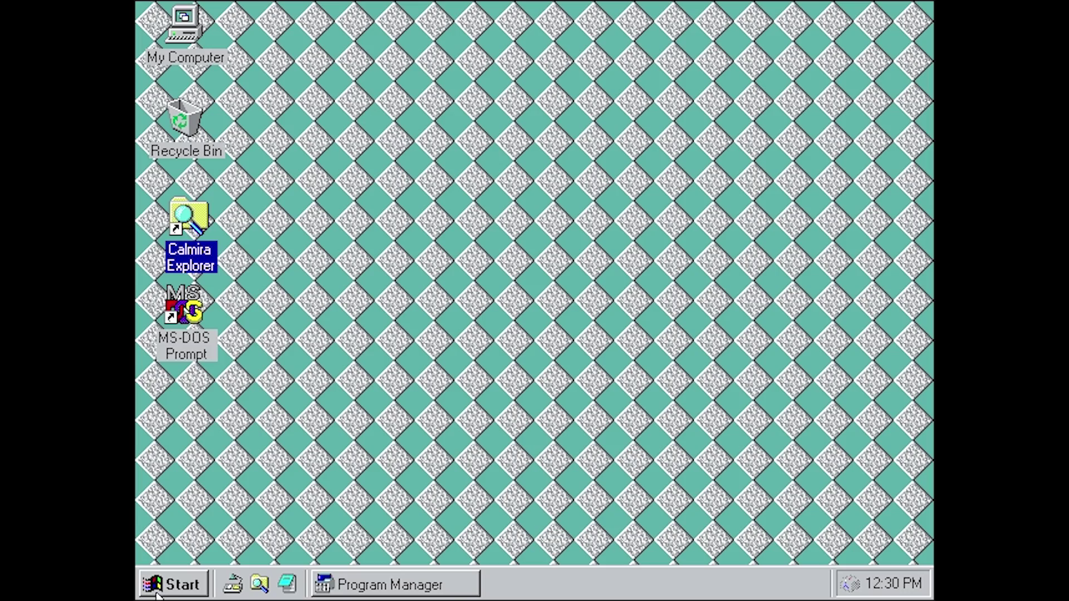
- Quit Calmira from Start > Shut Down, choosing Quit Calmira and confirming Yes
click(177, 589)
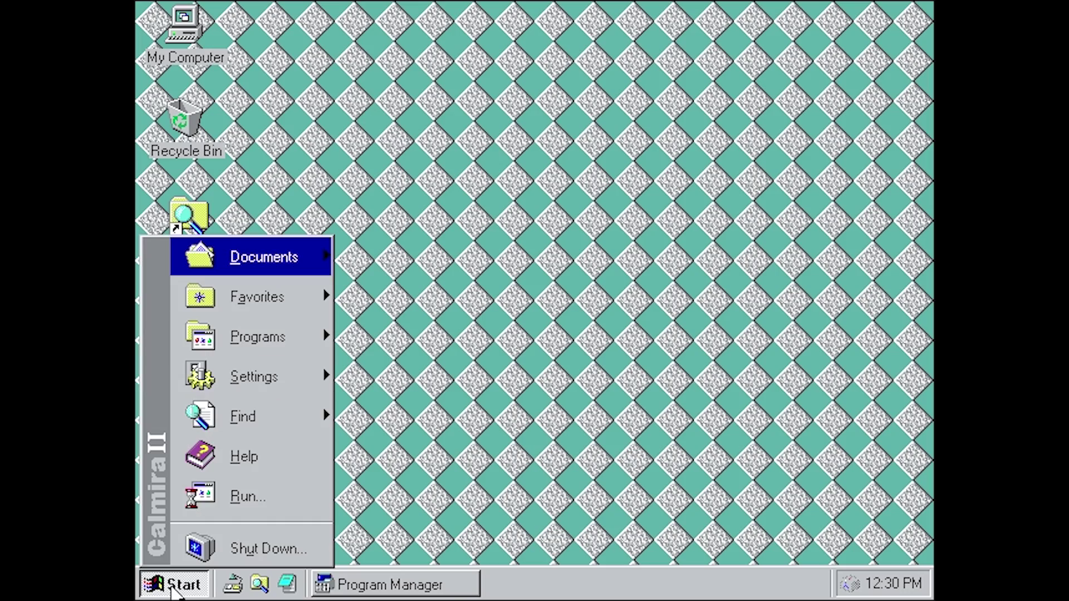
click(218, 552)
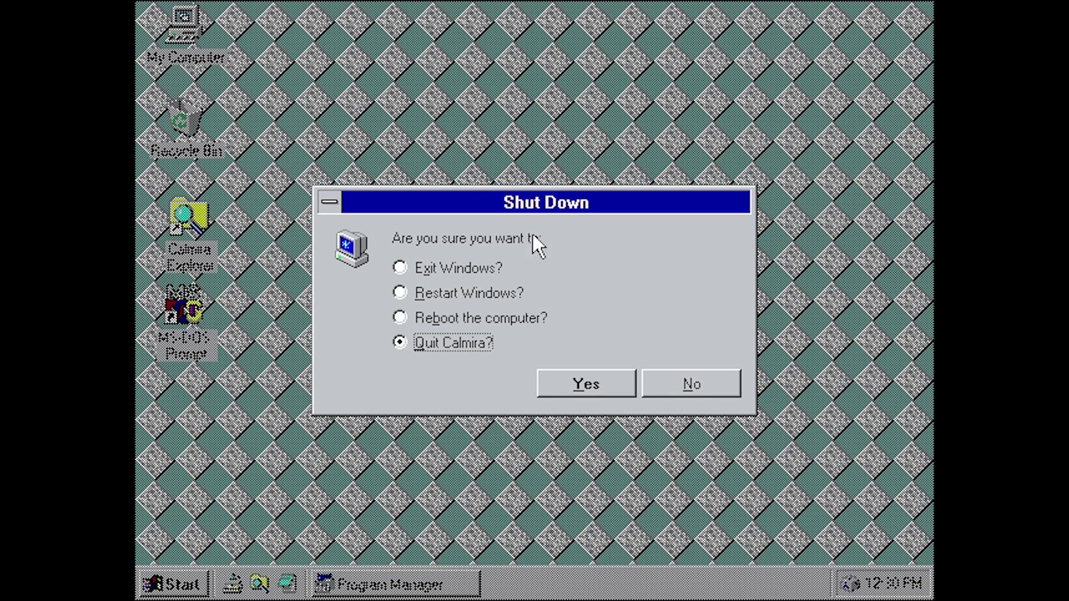
click(592, 369)
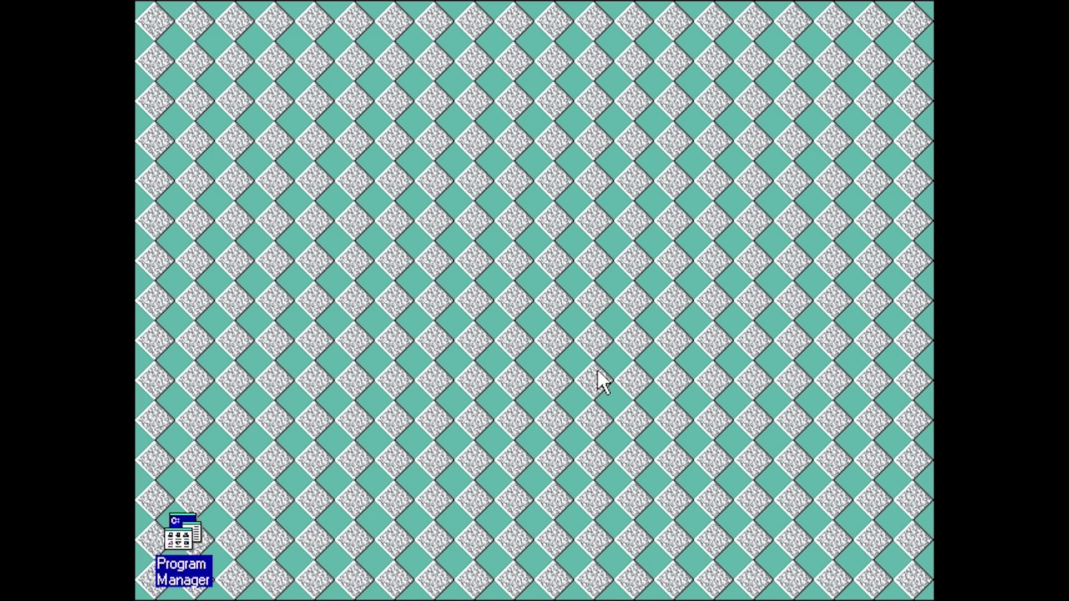